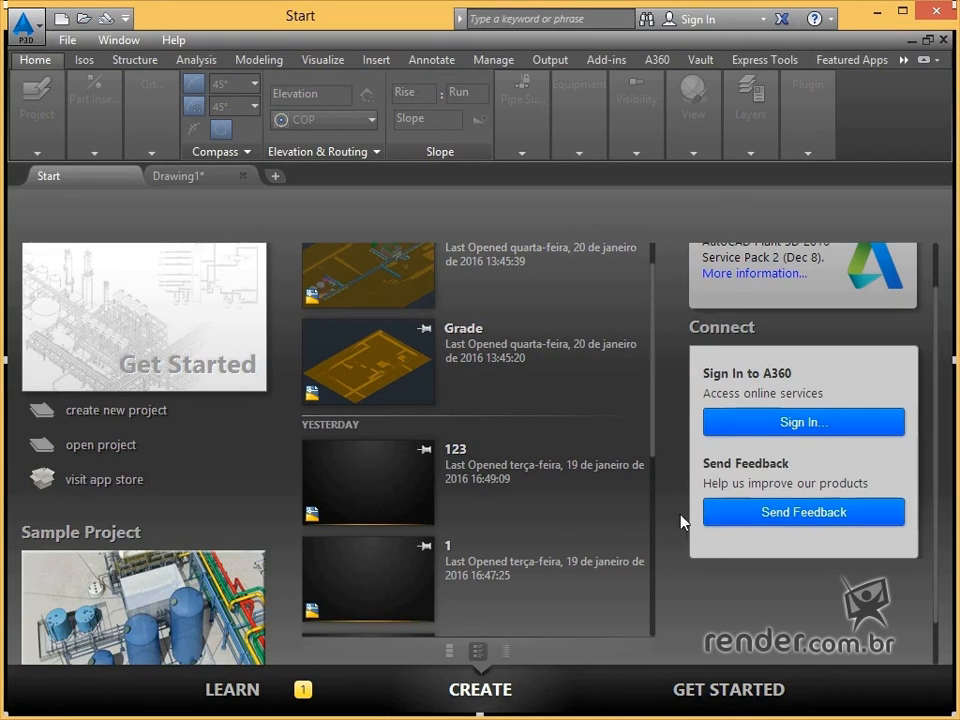
Open the Project Manager from the Get Started page and set Projeto Render as the current project
{"action": "left_click", "coordinate": [727, 686]}
{"action": "scroll", "coordinate": [770, 620], "scroll_direction": "down", "scroll_amount": 3}
{"action": "left_click", "coordinate": [790, 620]}
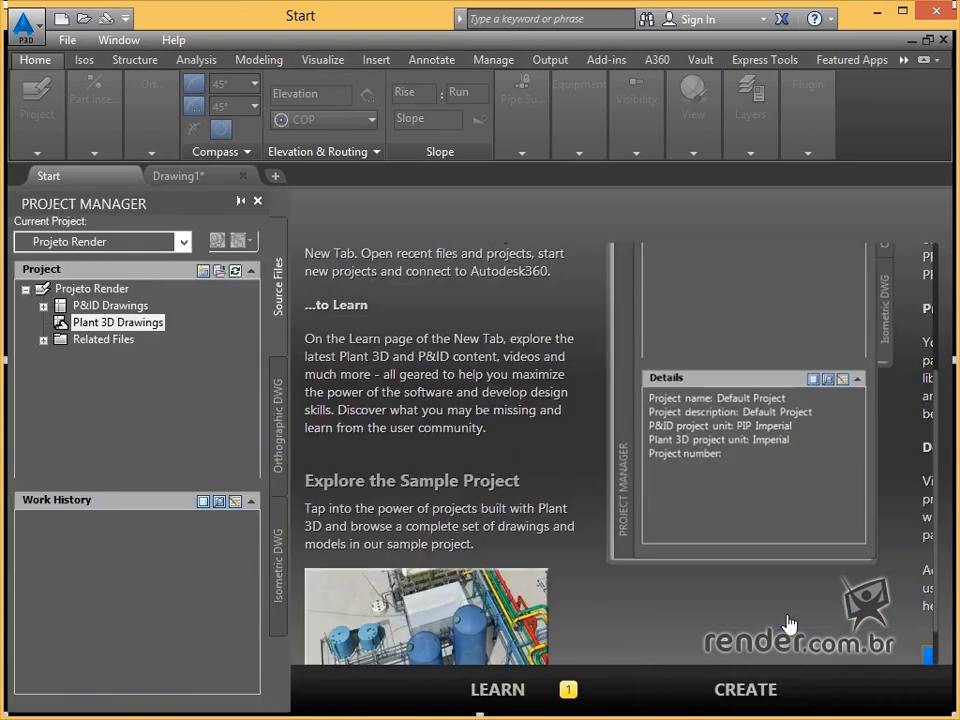
{"action": "left_click", "coordinate": [128, 243]}
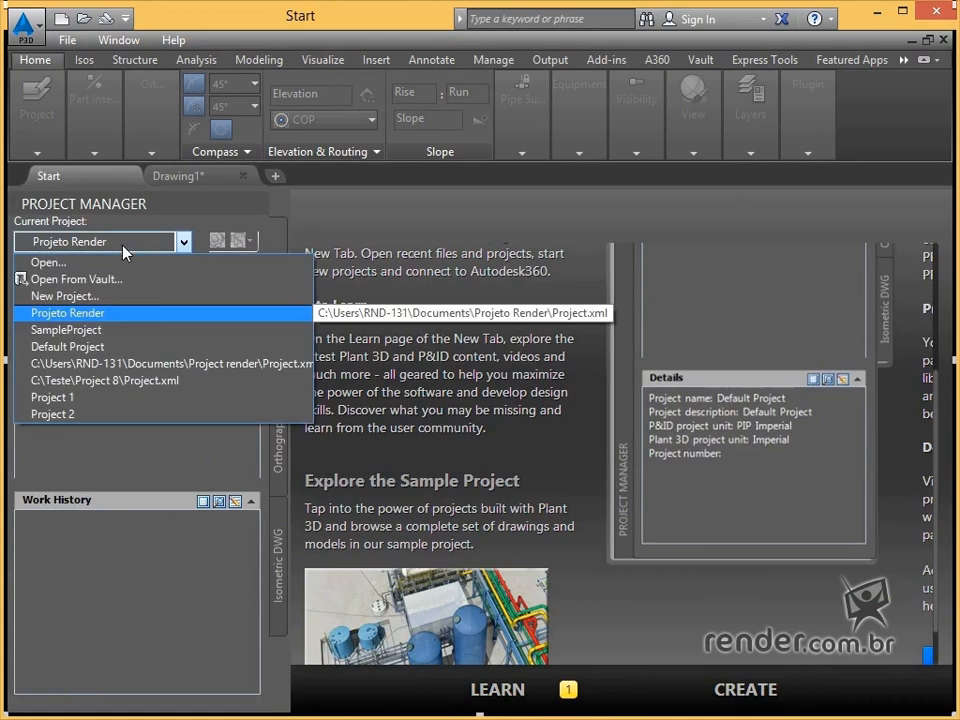
{"action": "left_click", "coordinate": [82, 312]}
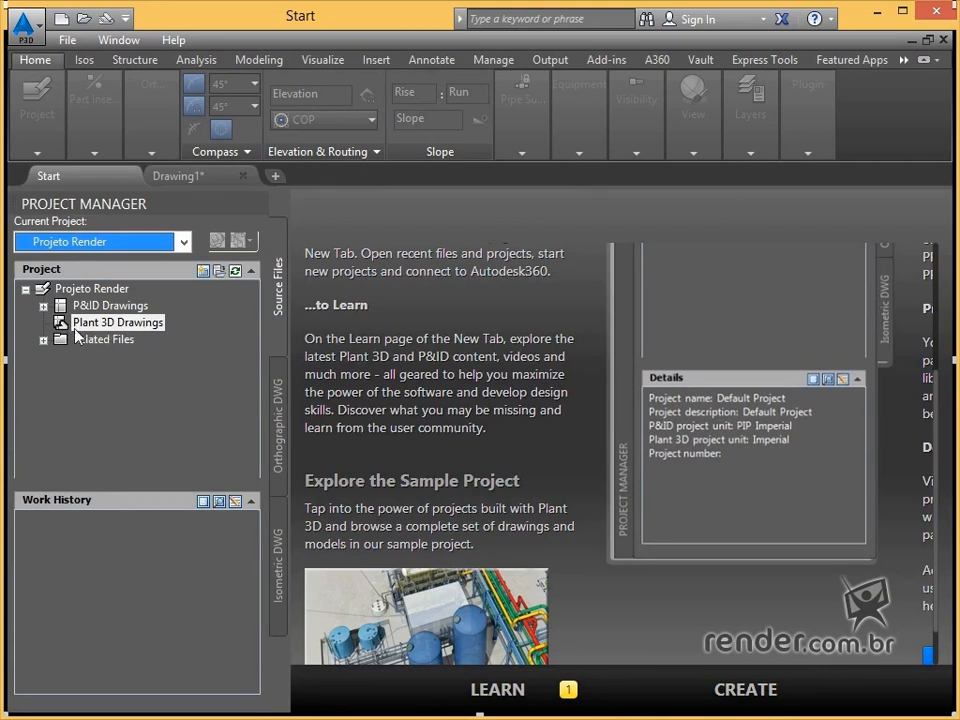
{"action": "left_click", "coordinate": [118, 331]}
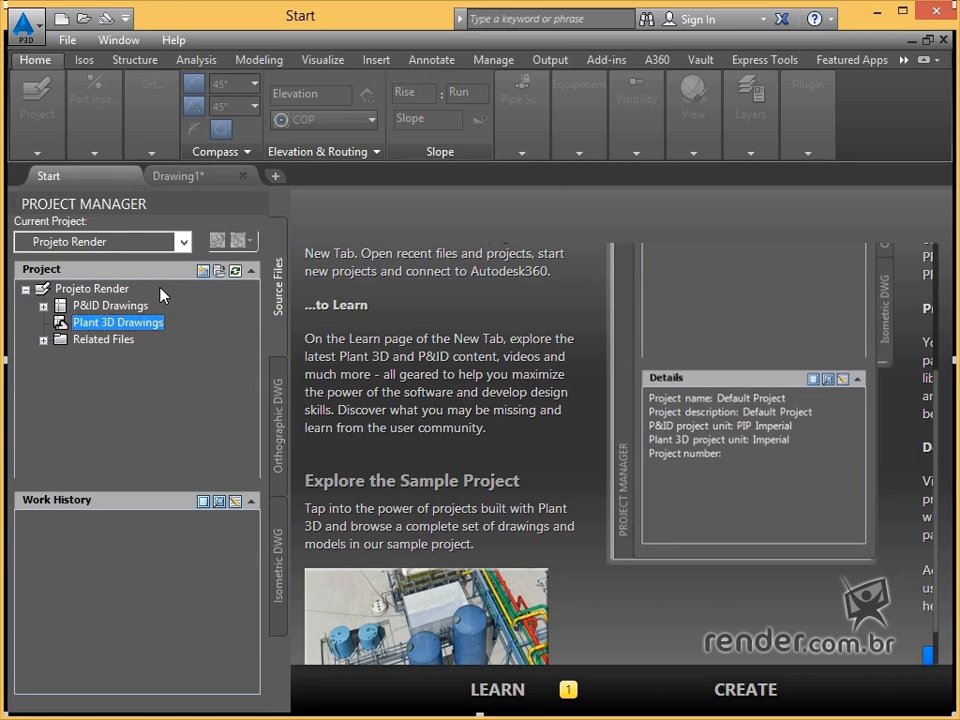
Switch to Drawing1, widen the tool palettes and browse the pipe supports spec parts
{"action": "left_click", "coordinate": [185, 177]}
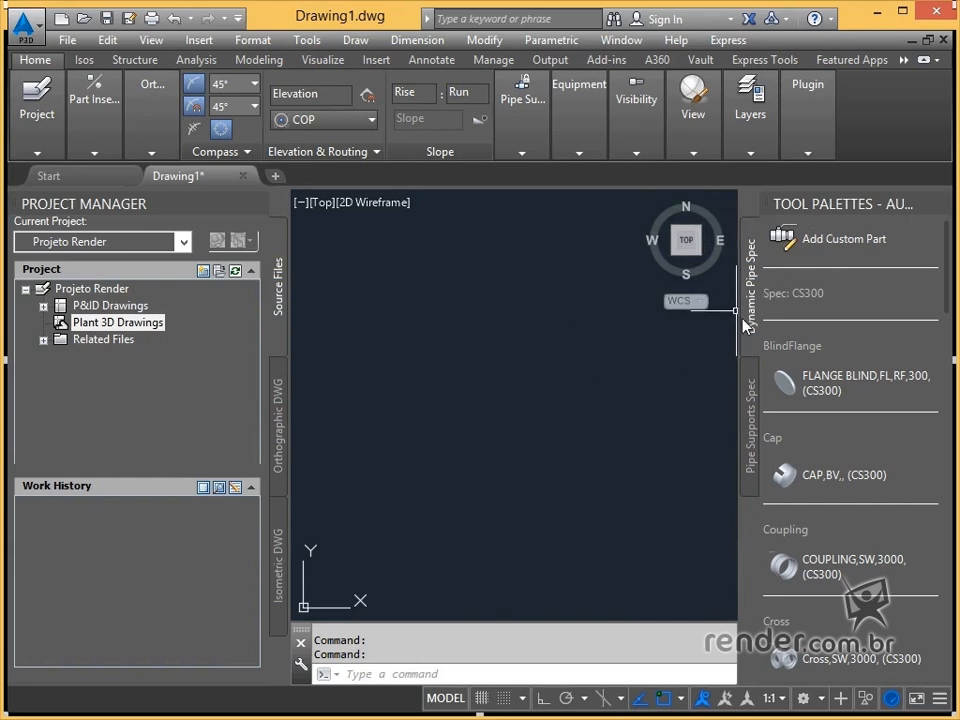
{"action": "left_click_drag", "start_coordinate": [738, 367], "coordinate": [623, 369]}
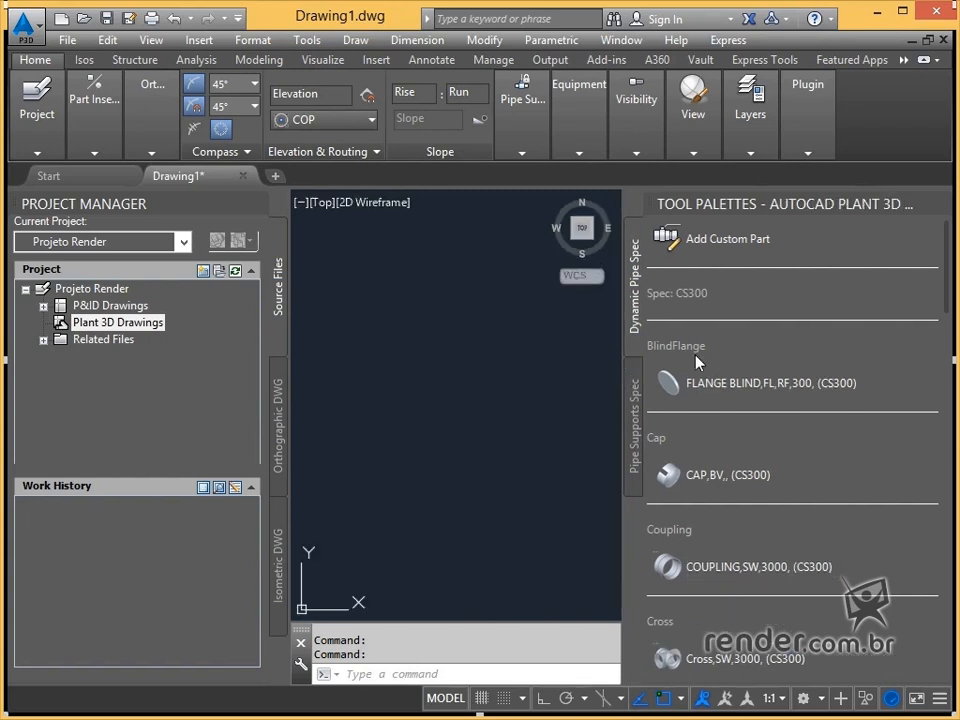
{"action": "left_click", "coordinate": [634, 384]}
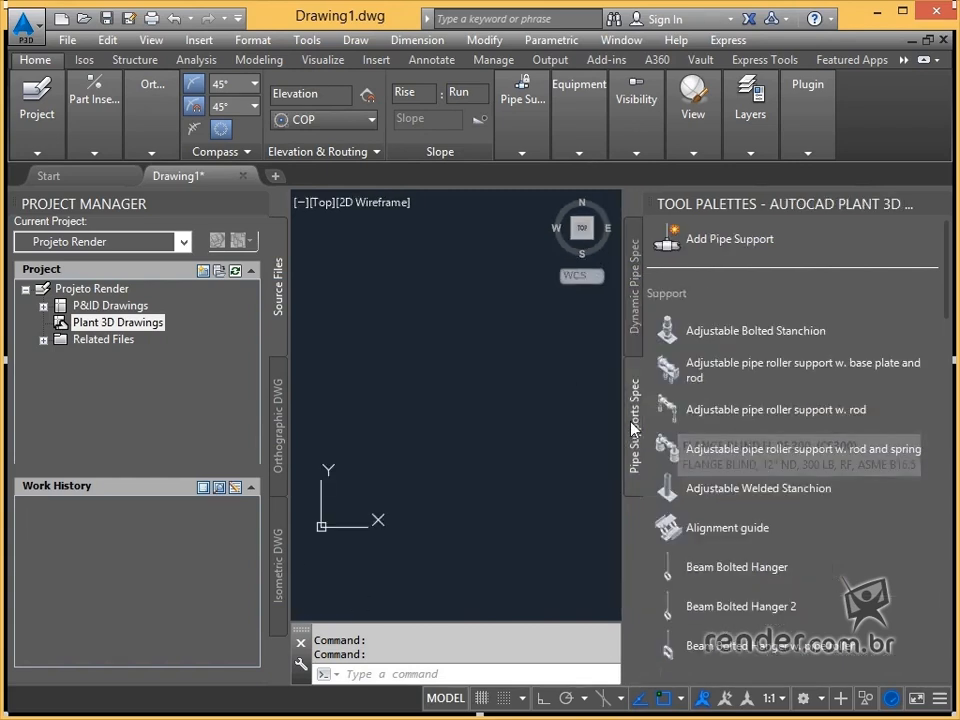
{"action": "scroll", "coordinate": [683, 397], "scroll_direction": "down", "scroll_amount": 6}
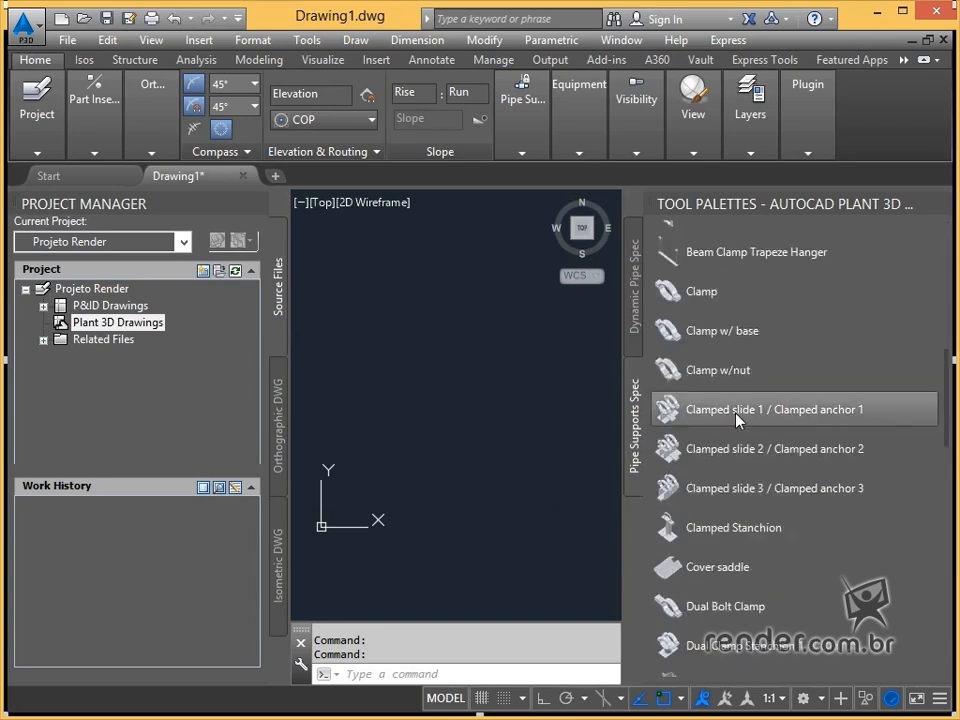
{"action": "left_click", "coordinate": [735, 418]}
Close the tool palettes and reopen them with the TOOLPALETTES command
{"action": "left_click", "coordinate": [514, 311]}
{"action": "type", "text": "too"}
{"action": "key", "text": "Down"}
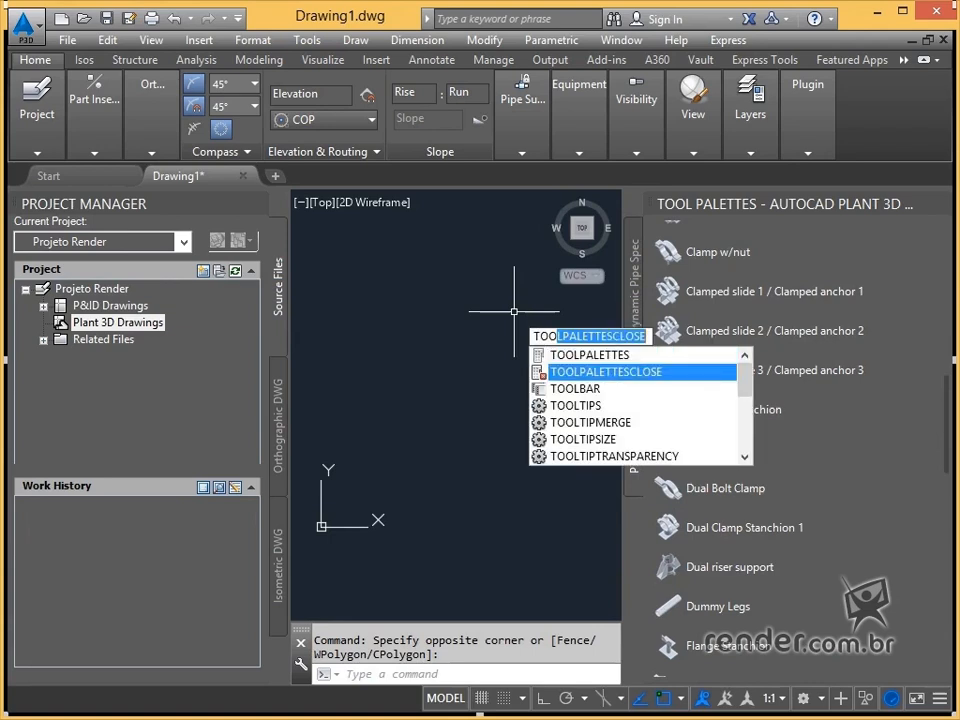
{"action": "mouse_move", "coordinate": [940, 207]}
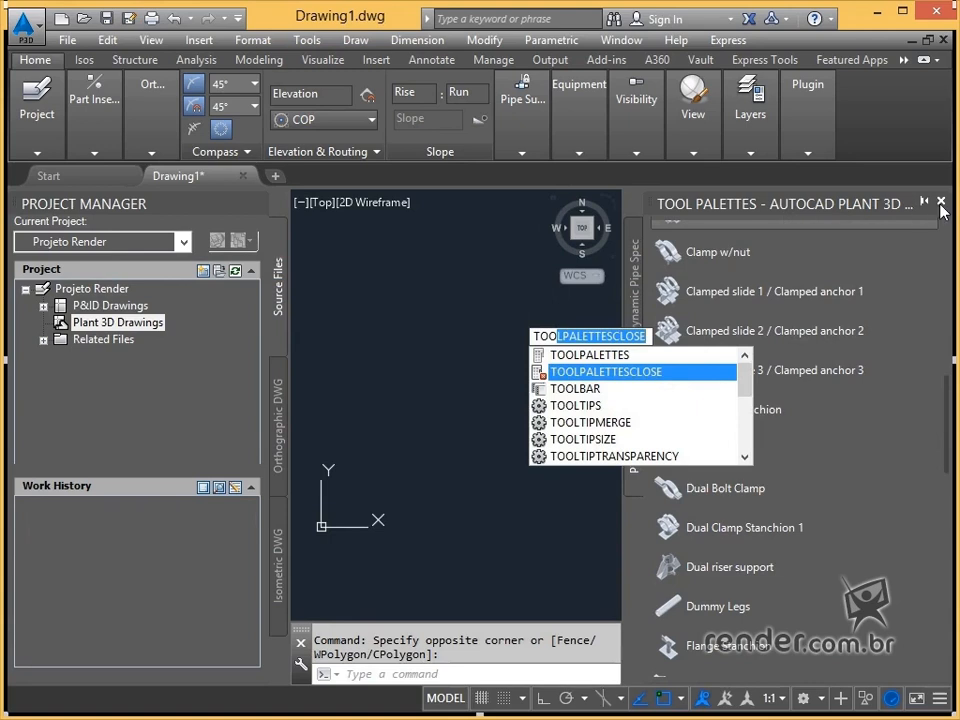
{"action": "key", "text": "Return"}
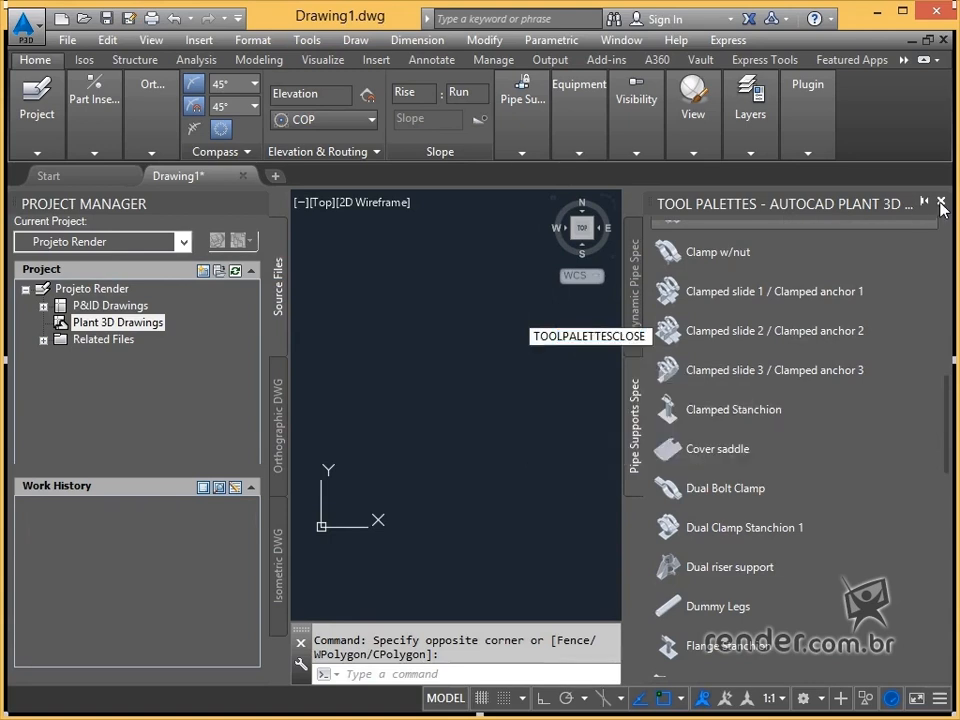
{"action": "left_click", "coordinate": [940, 204]}
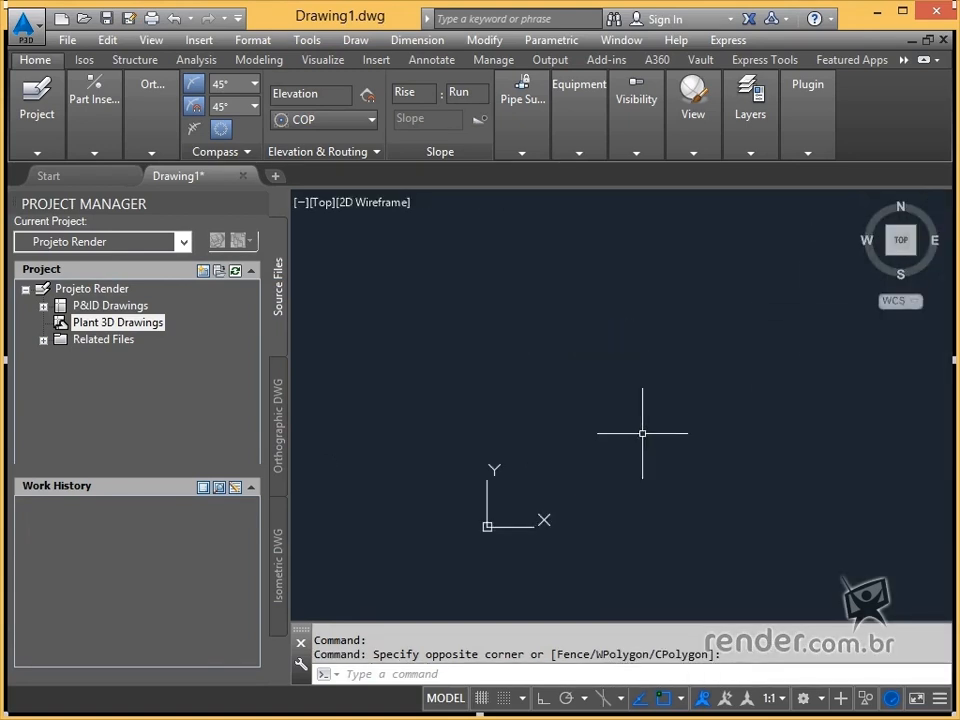
{"action": "type", "text": "tool"}
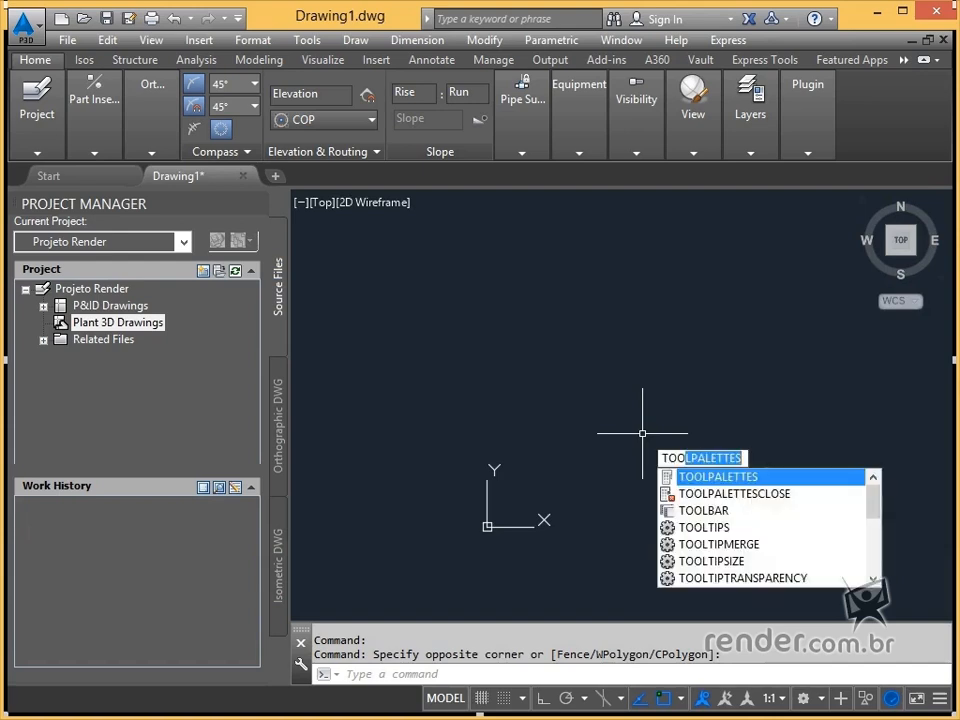
{"action": "key", "text": "Return"}
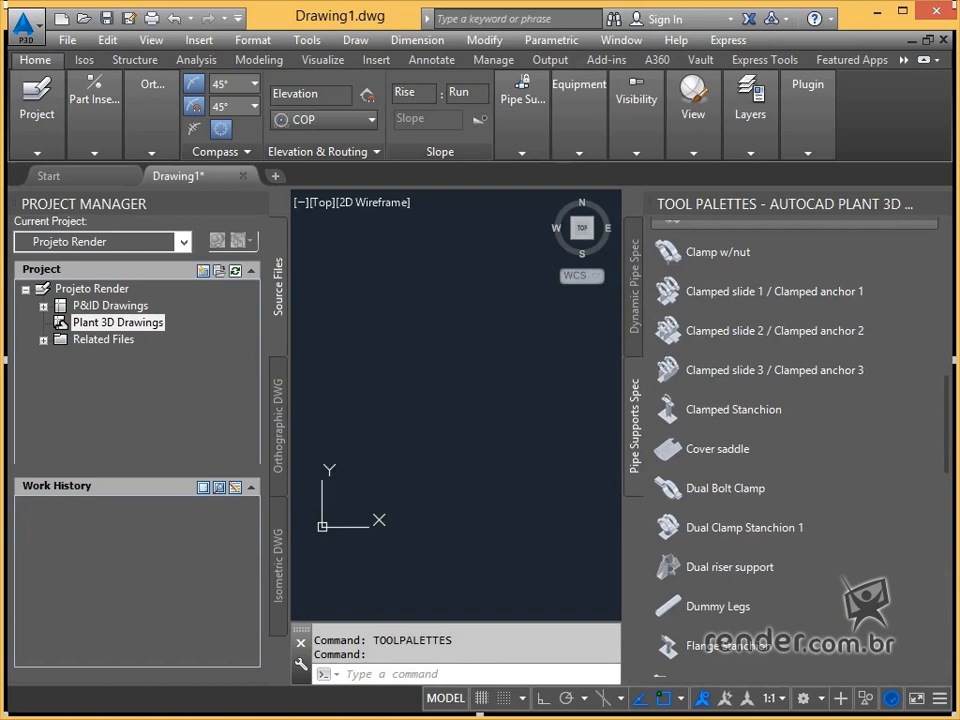
Turn on selection cycling and display the structural modelling tools
{"action": "key", "text": "ctrl+w"}
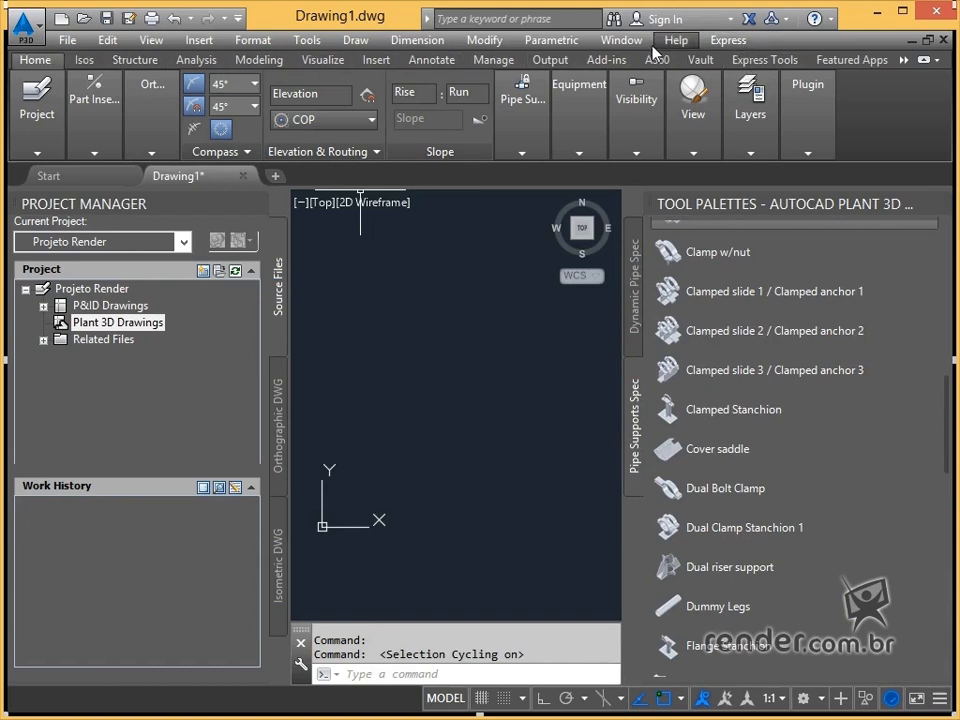
{"action": "left_click", "coordinate": [137, 61]}
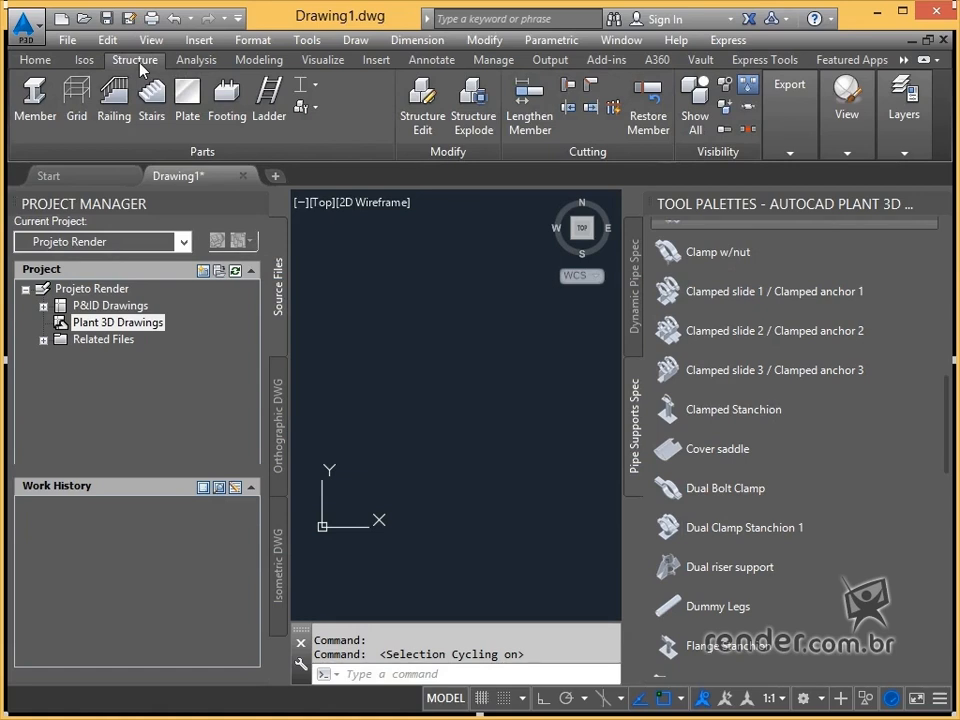
Start a new project folder under Plant 3D Drawings and name it Area 1
{"action": "left_click", "coordinate": [122, 324]}
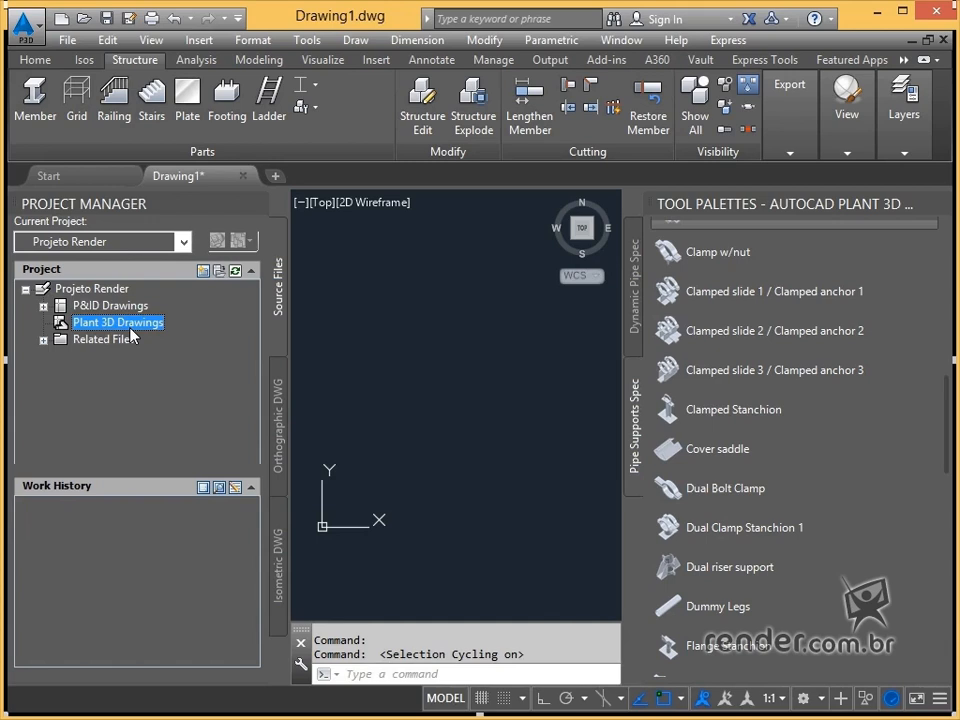
{"action": "right_click", "coordinate": [125, 336]}
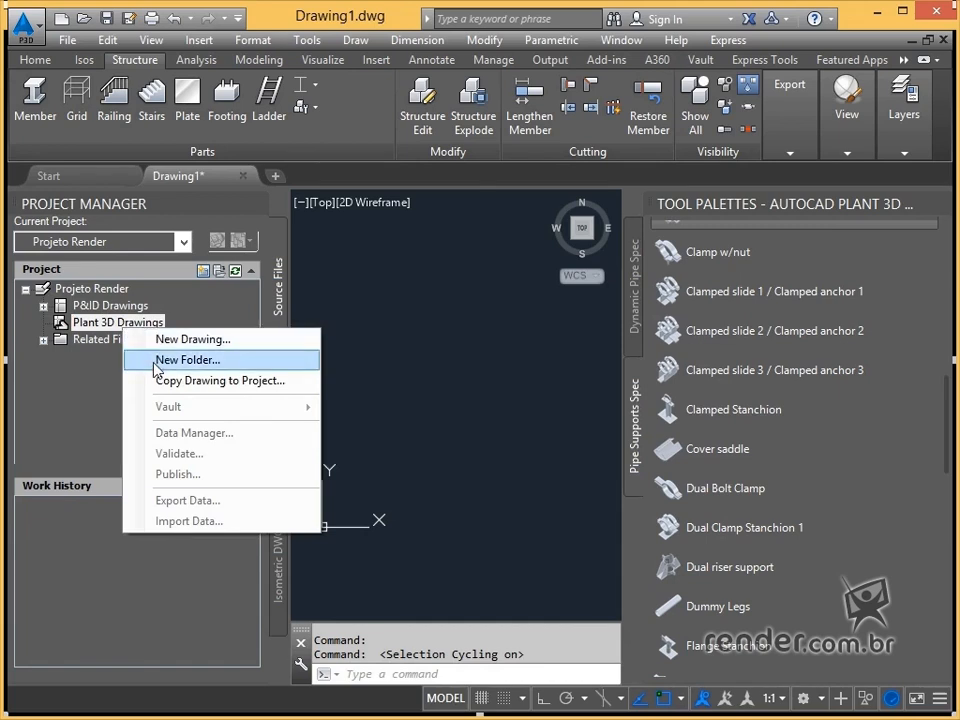
{"action": "left_click", "coordinate": [186, 362]}
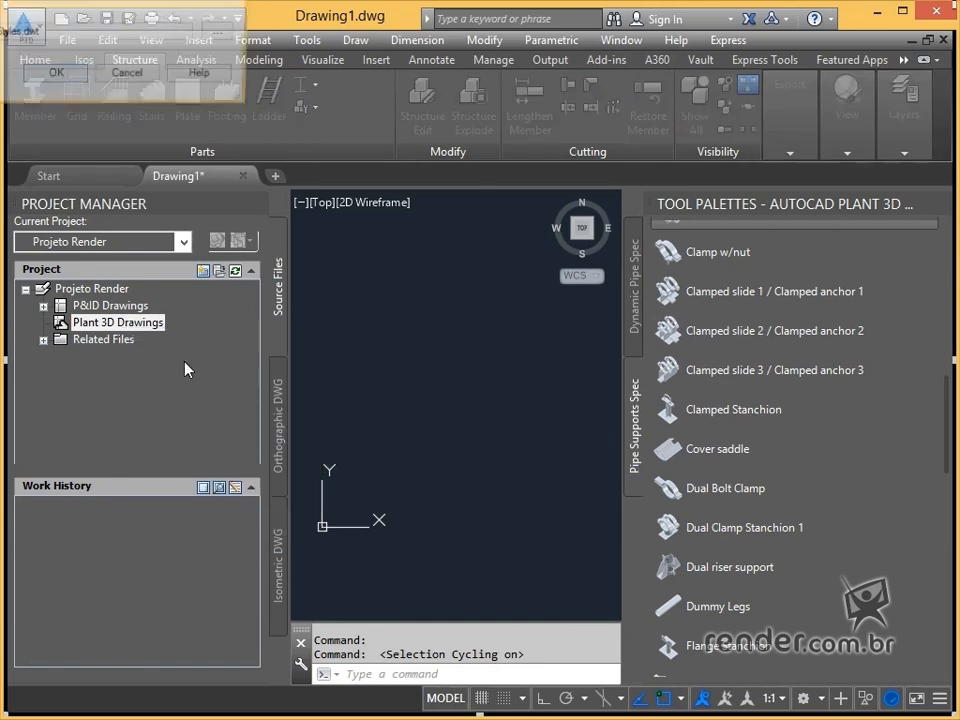
{"action": "left_click_drag", "start_coordinate": [155, 1], "coordinate": [380, 123]}
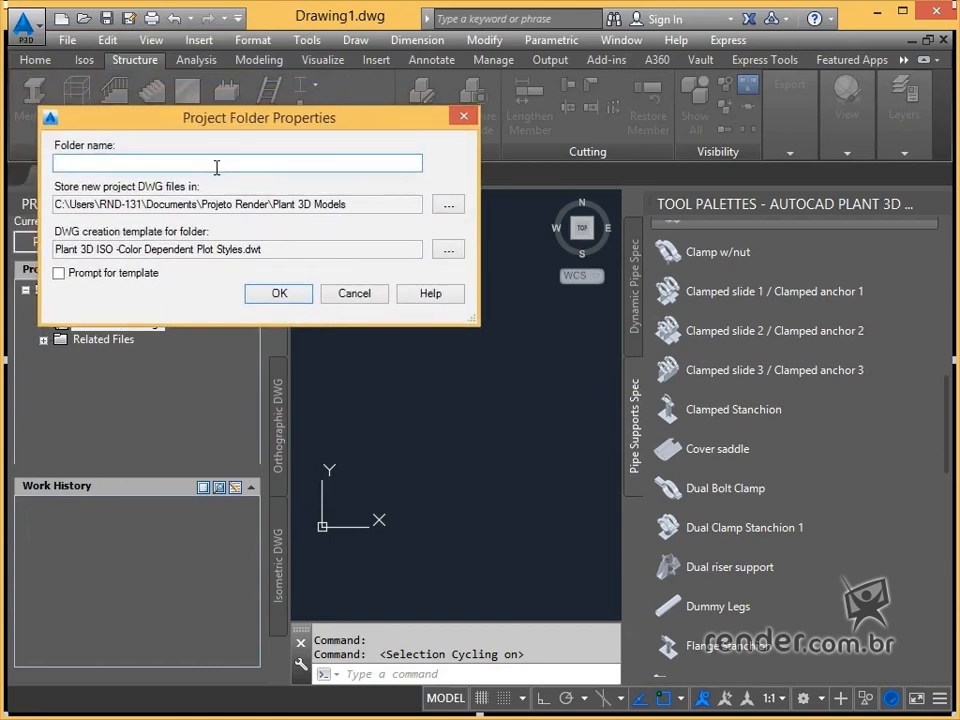
{"action": "type", "text": "Area 1"}
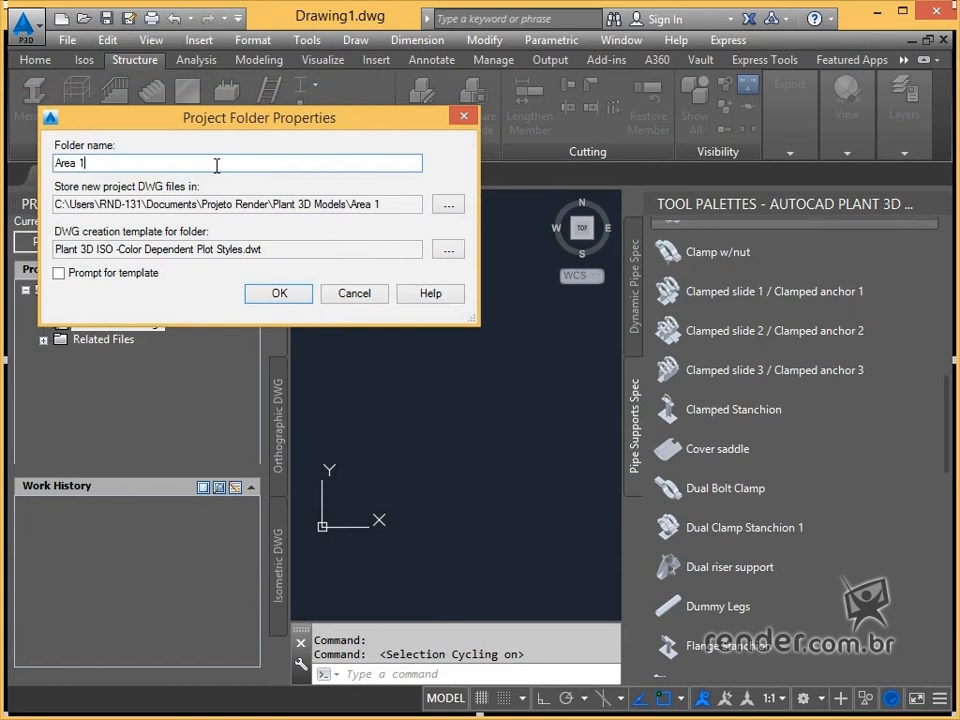
{"action": "left_click", "coordinate": [447, 206]}
{"action": "left_click_drag", "start_coordinate": [371, 12], "coordinate": [443, 98]}
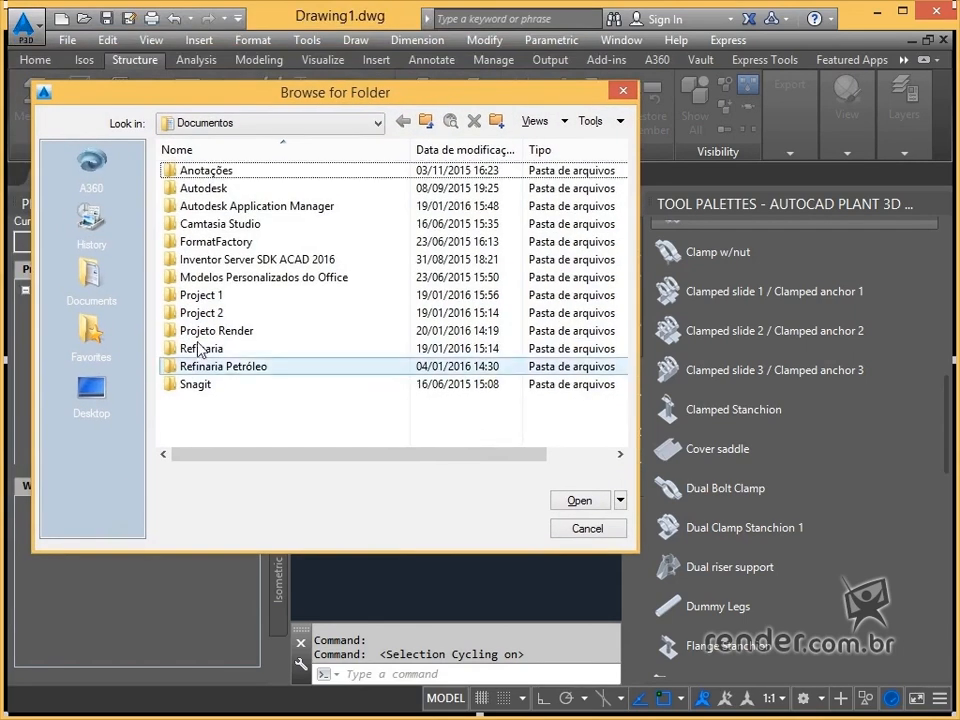
{"action": "left_click", "coordinate": [602, 536]}
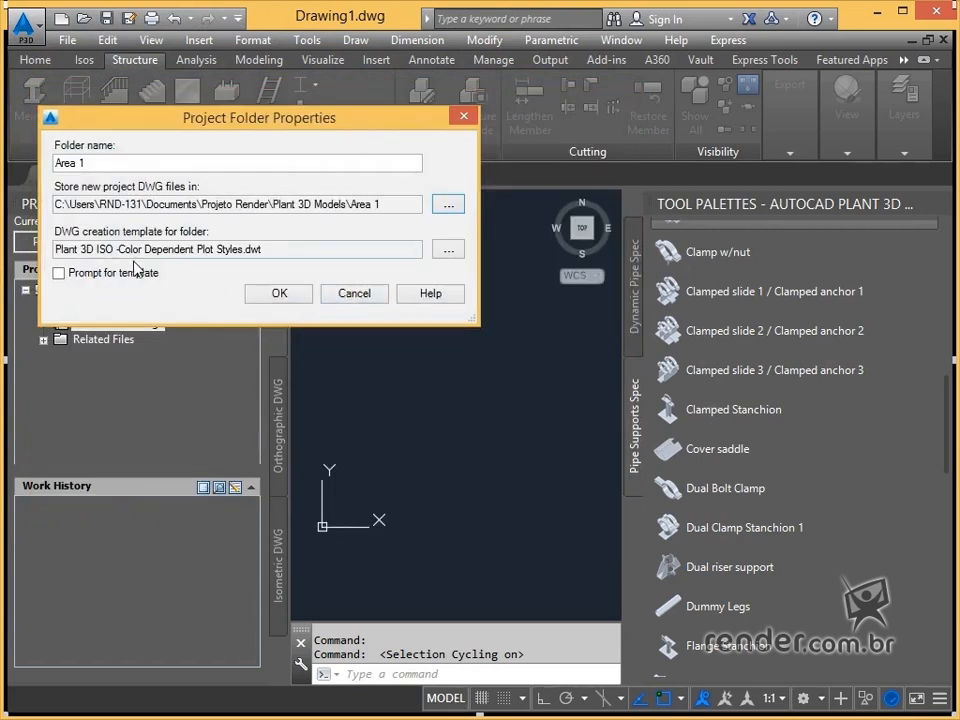
Assign the Plant 3D ISO -Color Dependent Plot Styles template to the Area 1 folder and create the folder
{"action": "left_click", "coordinate": [448, 250]}
{"action": "left_click_drag", "start_coordinate": [157, 0], "coordinate": [425, 98]}
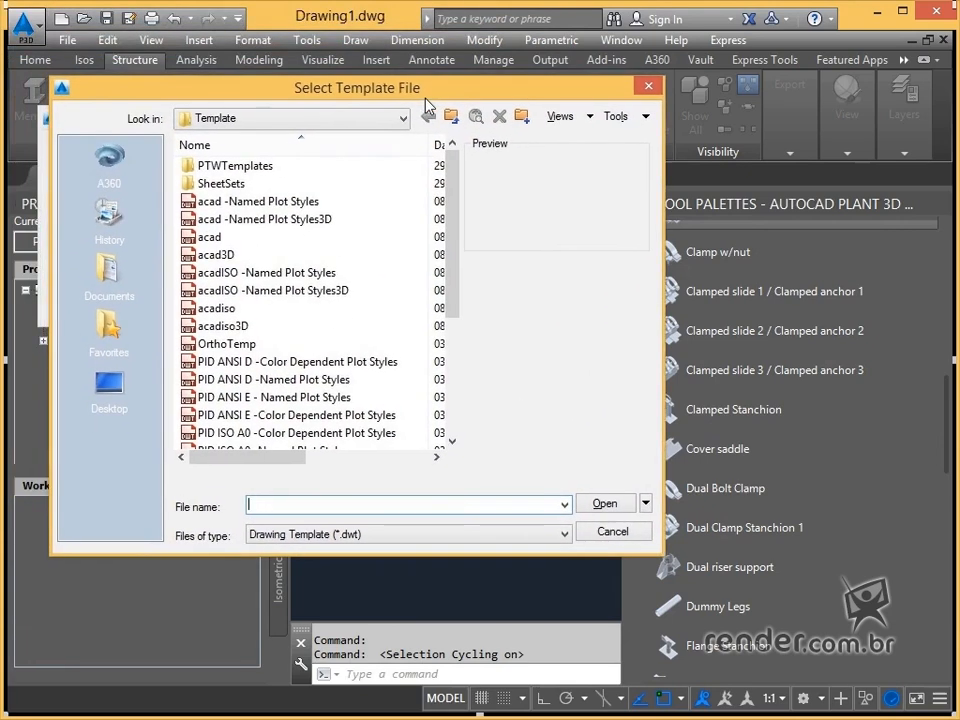
{"action": "left_click_drag", "start_coordinate": [456, 279], "coordinate": [436, 379]}
{"action": "left_click", "coordinate": [281, 398]}
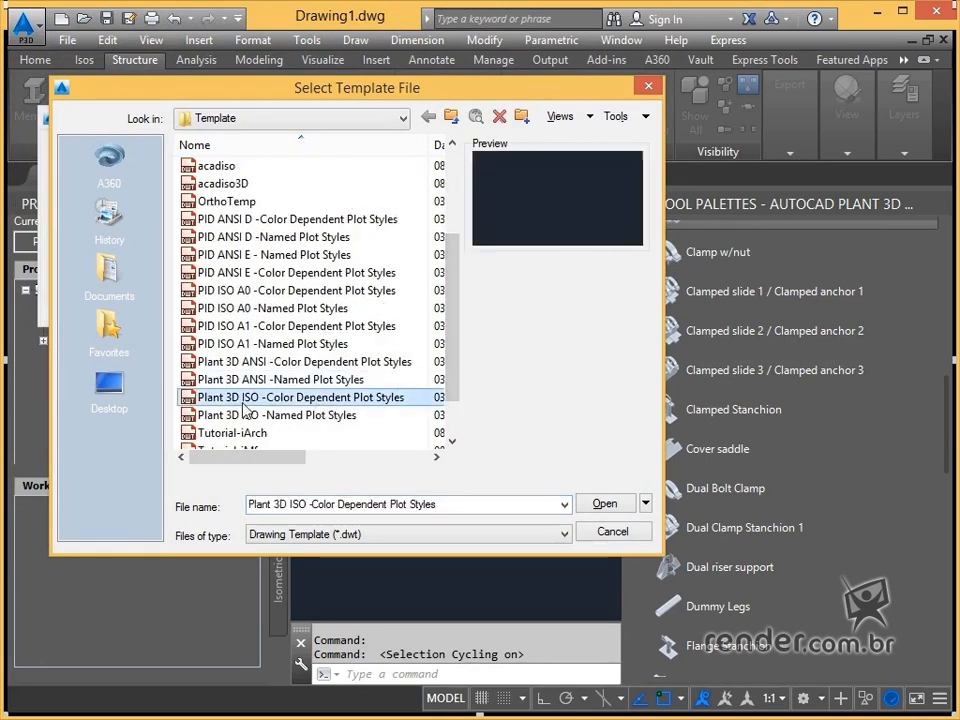
{"action": "left_click", "coordinate": [608, 508]}
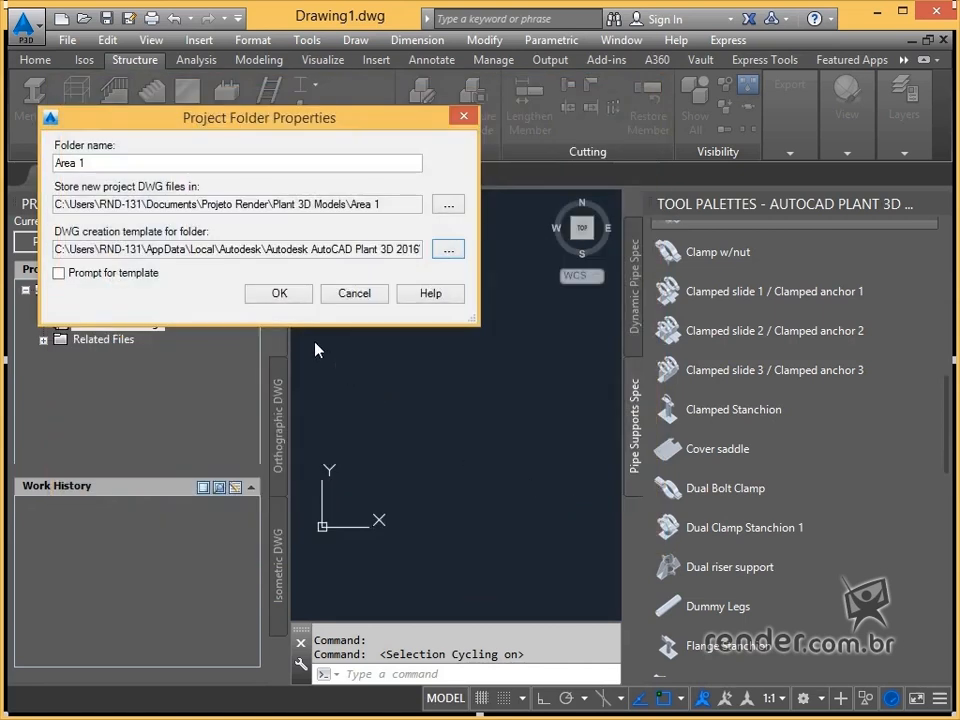
{"action": "left_click", "coordinate": [280, 294]}
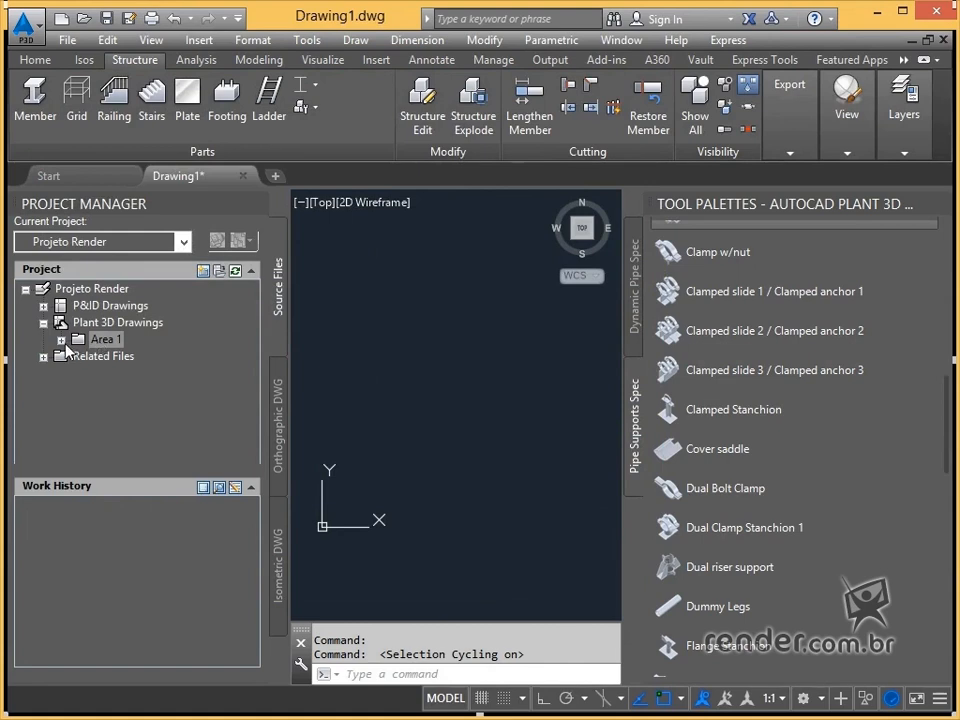
Start a new drawing in the Area 1 folder with the file name Estrutura.dwg
{"action": "left_click", "coordinate": [98, 345]}
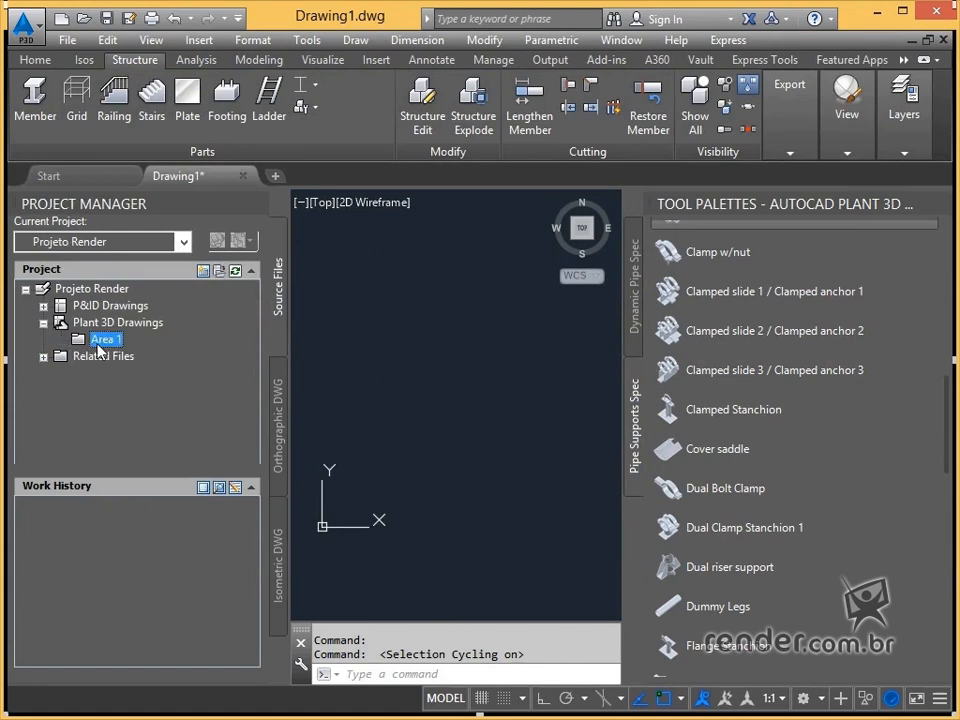
{"action": "left_click", "coordinate": [110, 322]}
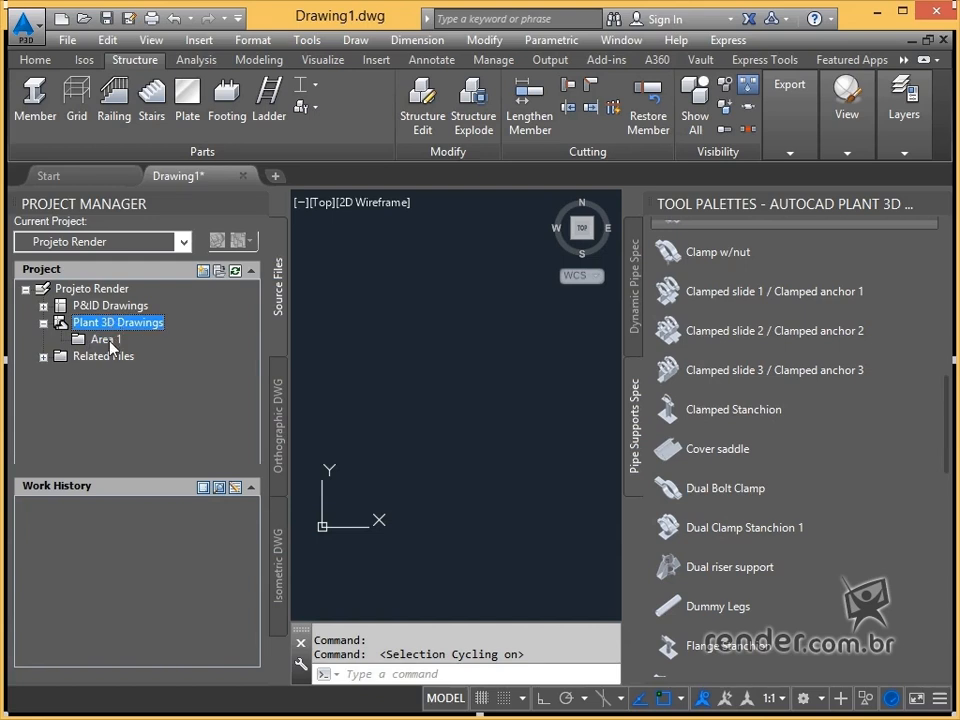
{"action": "left_click", "coordinate": [106, 340]}
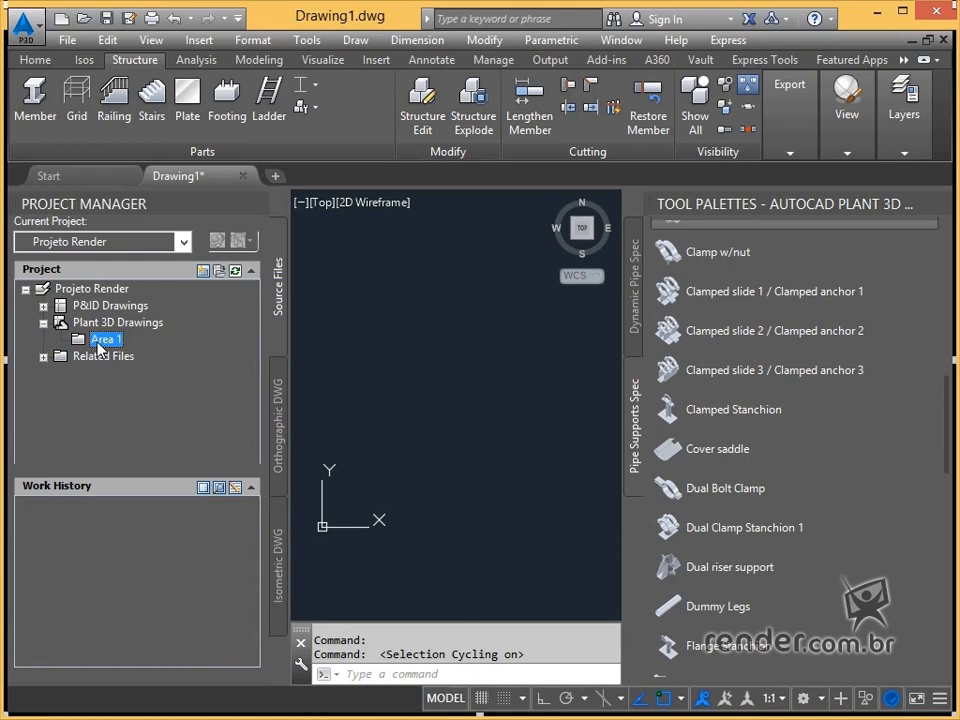
{"action": "right_click", "coordinate": [100, 349]}
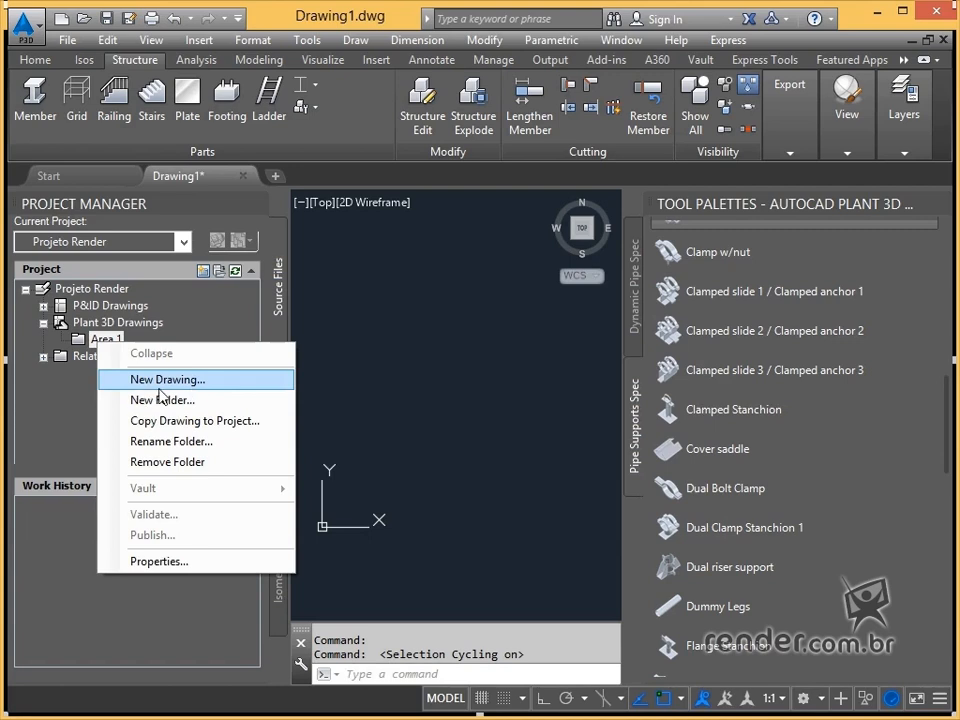
{"action": "left_click", "coordinate": [186, 380]}
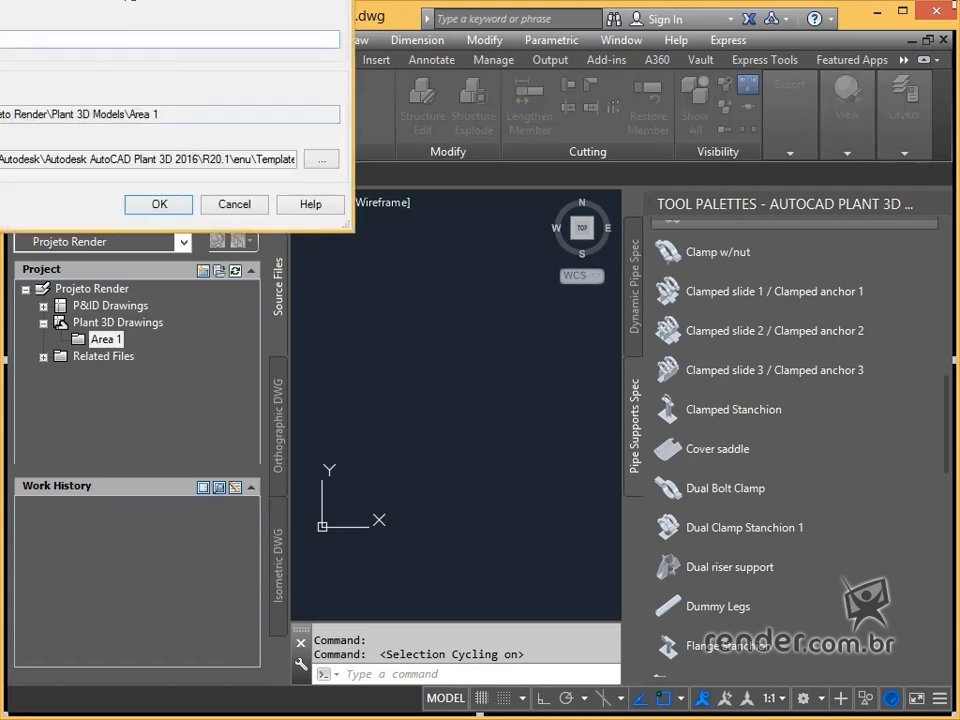
{"action": "left_click_drag", "start_coordinate": [240, 17], "coordinate": [434, 129]}
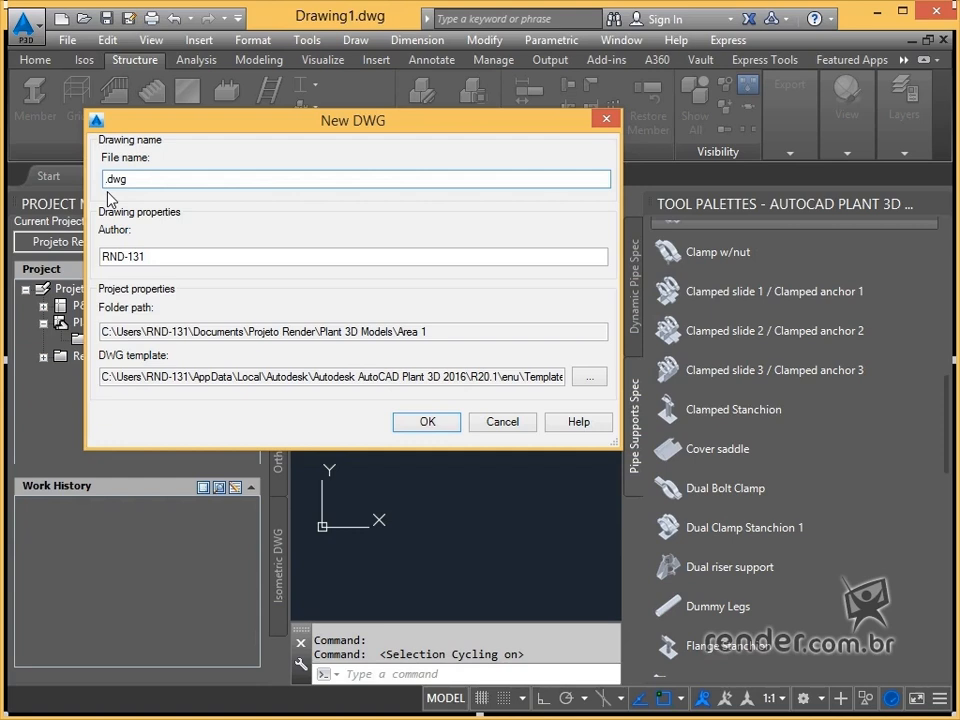
{"action": "type", "text": "Estrutura"}
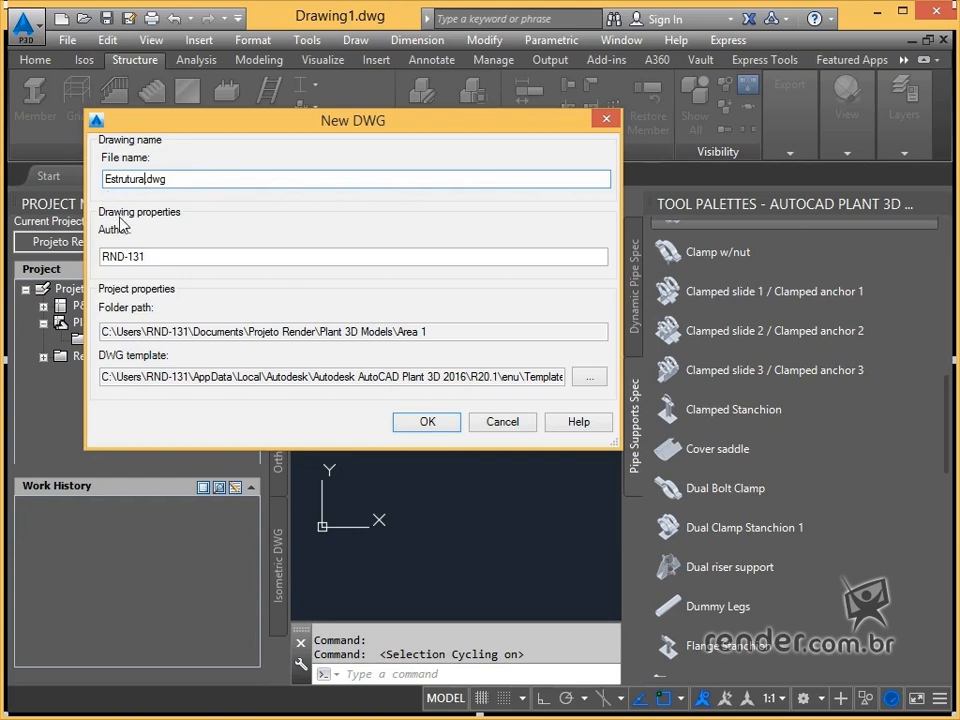
Set the new drawing's author to Render Cursos and create Estrutura.dwg in the Area 1 folder
{"action": "left_click", "coordinate": [172, 261]}
{"action": "left_click_drag", "start_coordinate": [172, 261], "coordinate": [78, 256]}
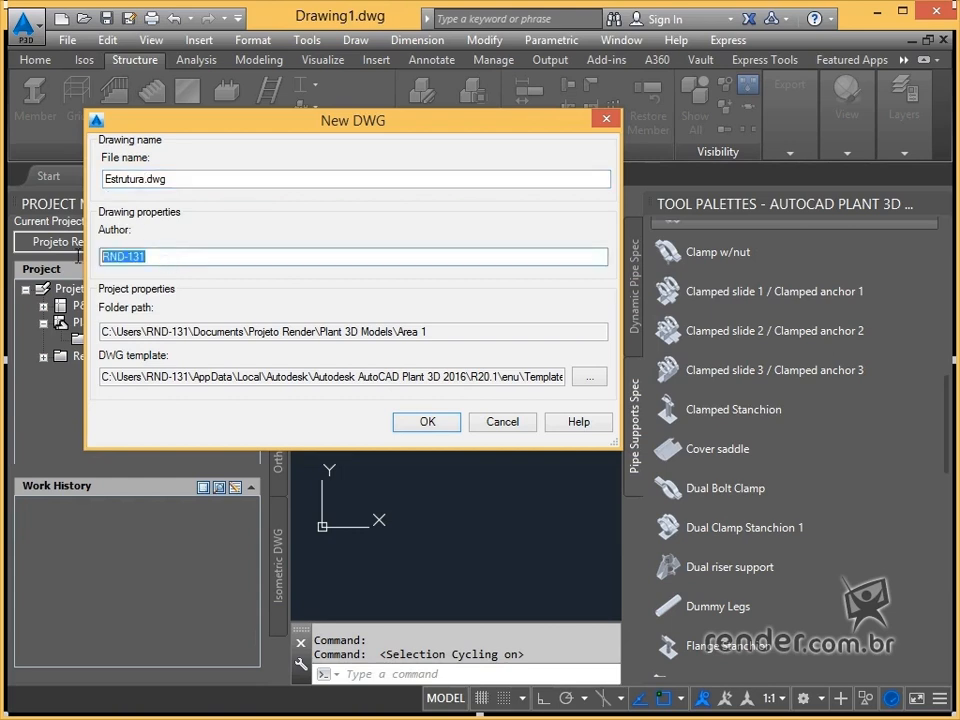
{"action": "type", "text": "Render "}
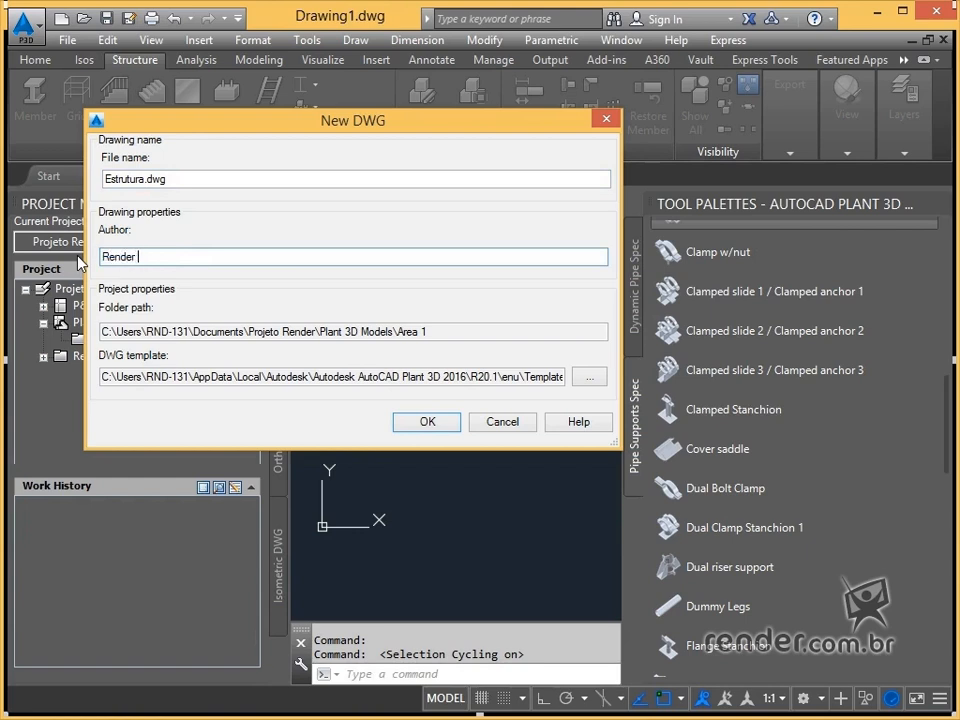
{"action": "type", "text": "Cursos"}
{"action": "left_click", "coordinate": [444, 335]}
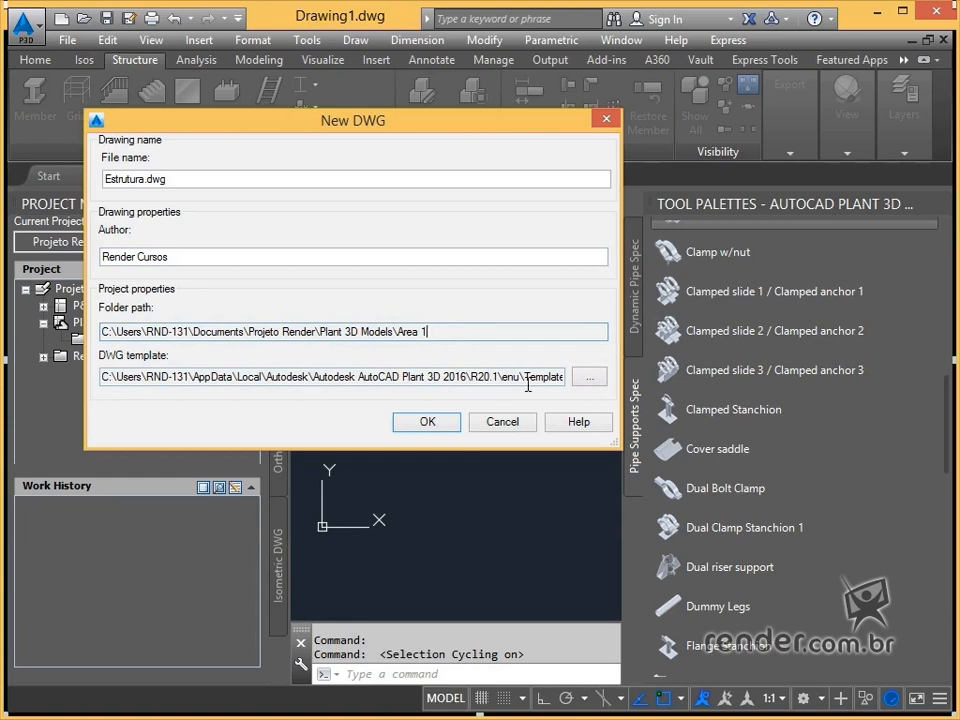
{"action": "left_click", "coordinate": [427, 423]}
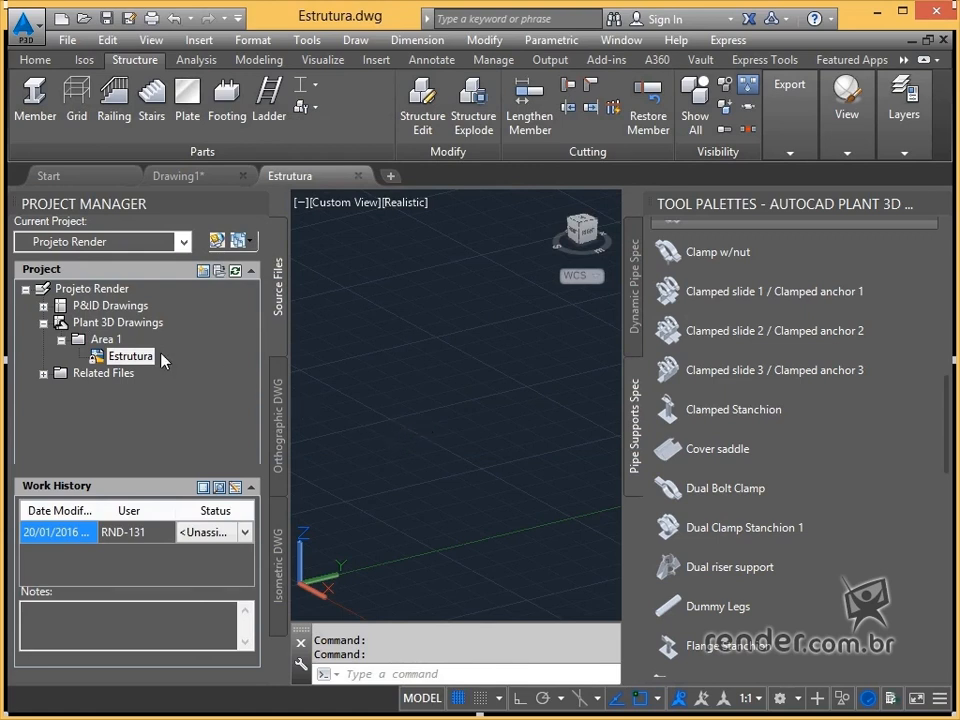
Fill in the Estrutura drawing's properties with DWG number 01, drawing area 1 and description Estrutura
{"action": "right_click", "coordinate": [131, 358]}
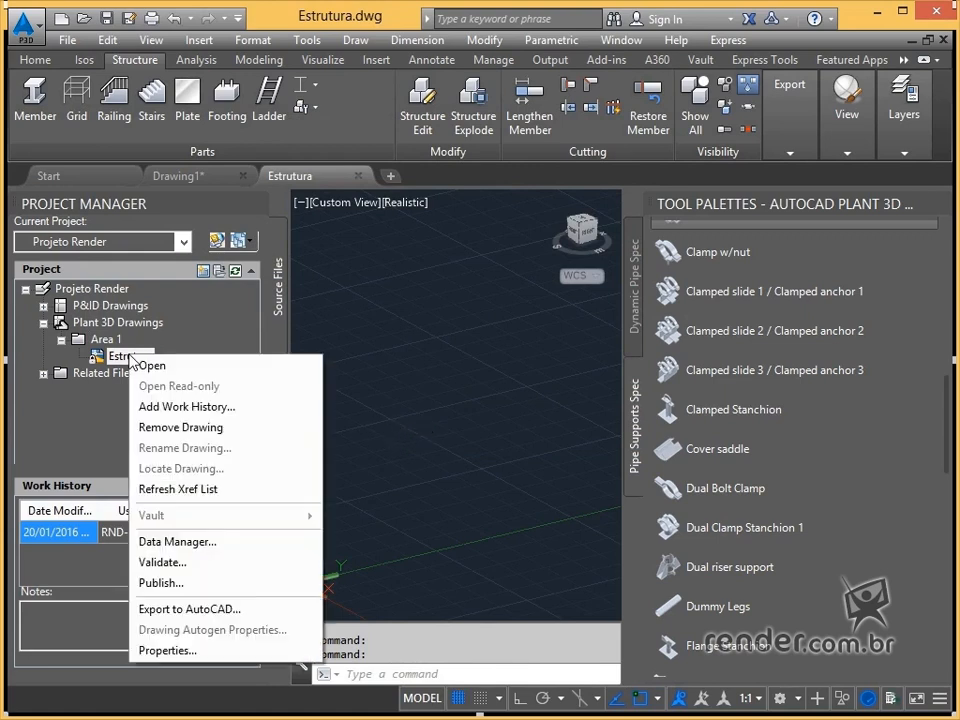
{"action": "left_click", "coordinate": [190, 651]}
{"action": "left_click_drag", "start_coordinate": [179, 43], "coordinate": [265, 130]}
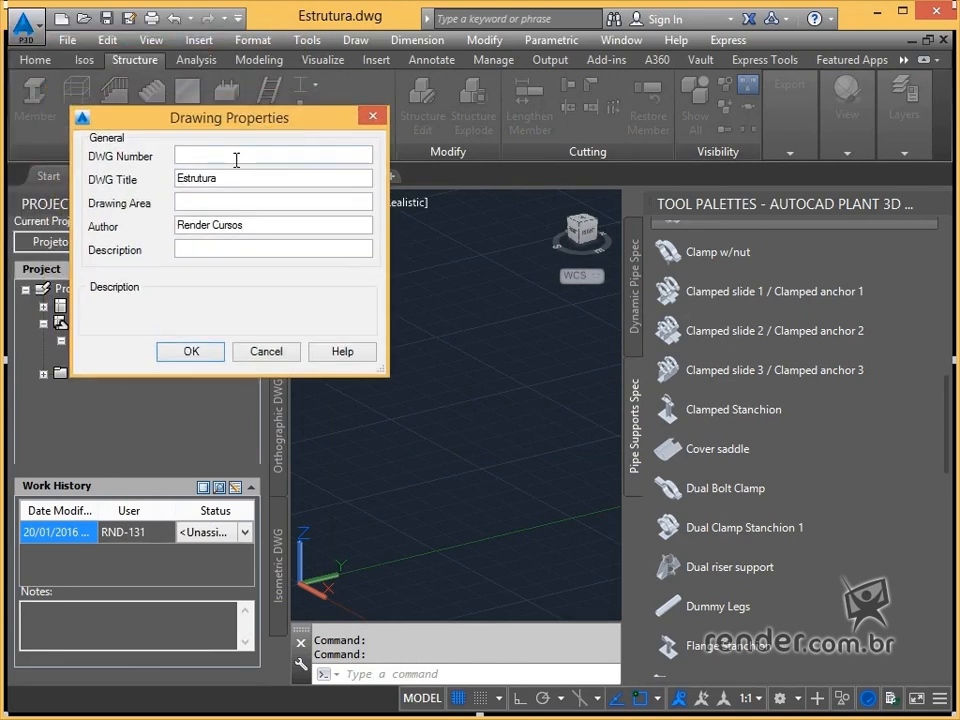
{"action": "left_click", "coordinate": [236, 160]}
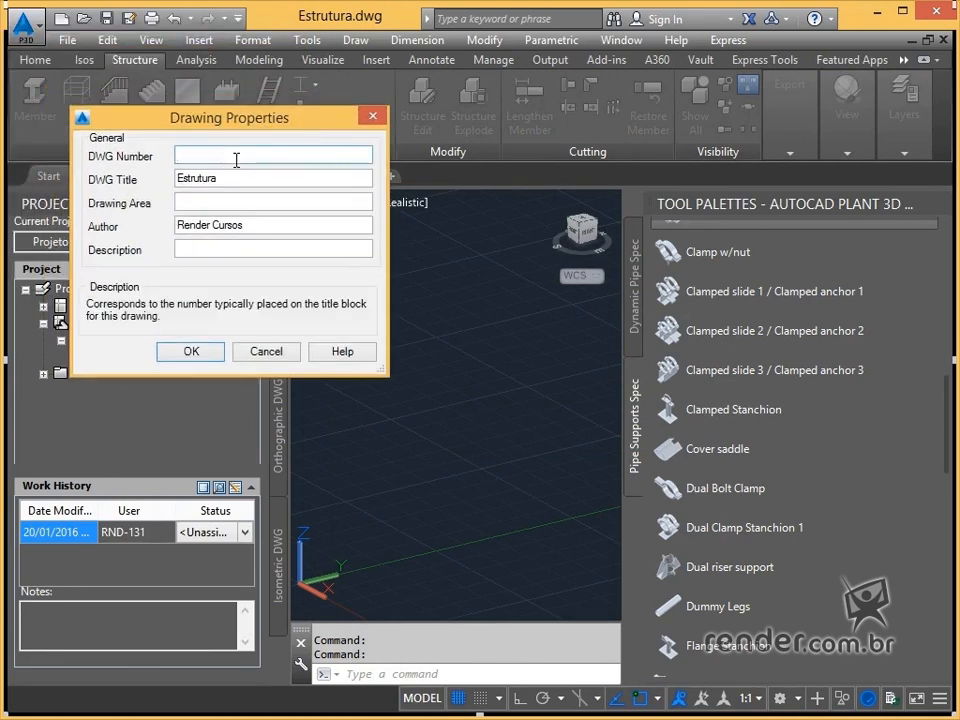
{"action": "type", "text": "01"}
{"action": "left_click", "coordinate": [238, 200]}
{"action": "type", "text": "1"}
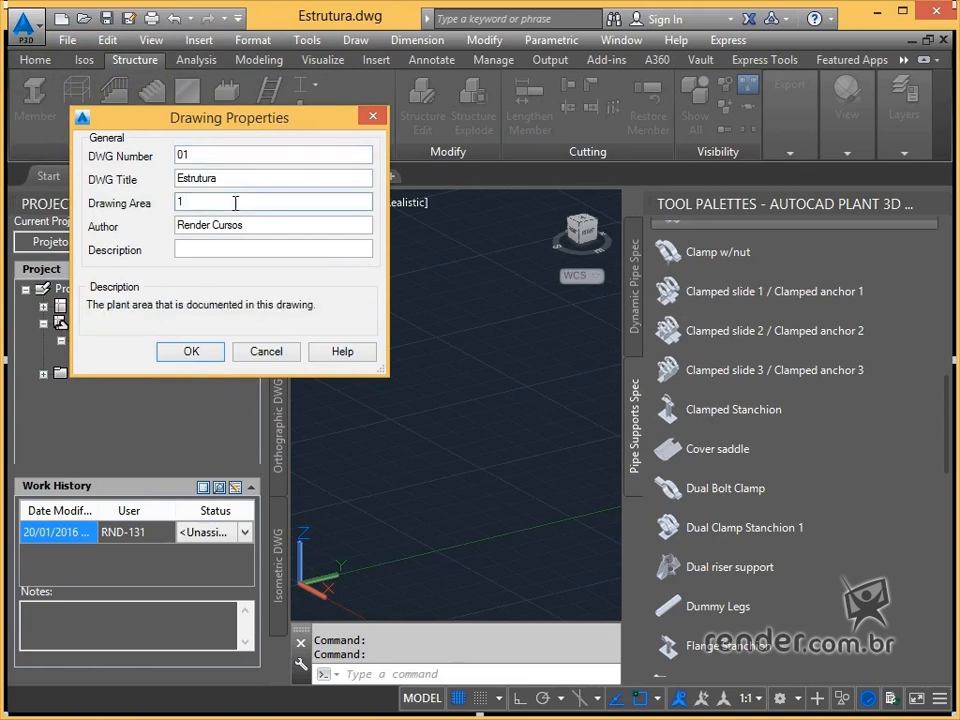
{"action": "left_click", "coordinate": [234, 248]}
{"action": "type", "text": "Estrutura"}
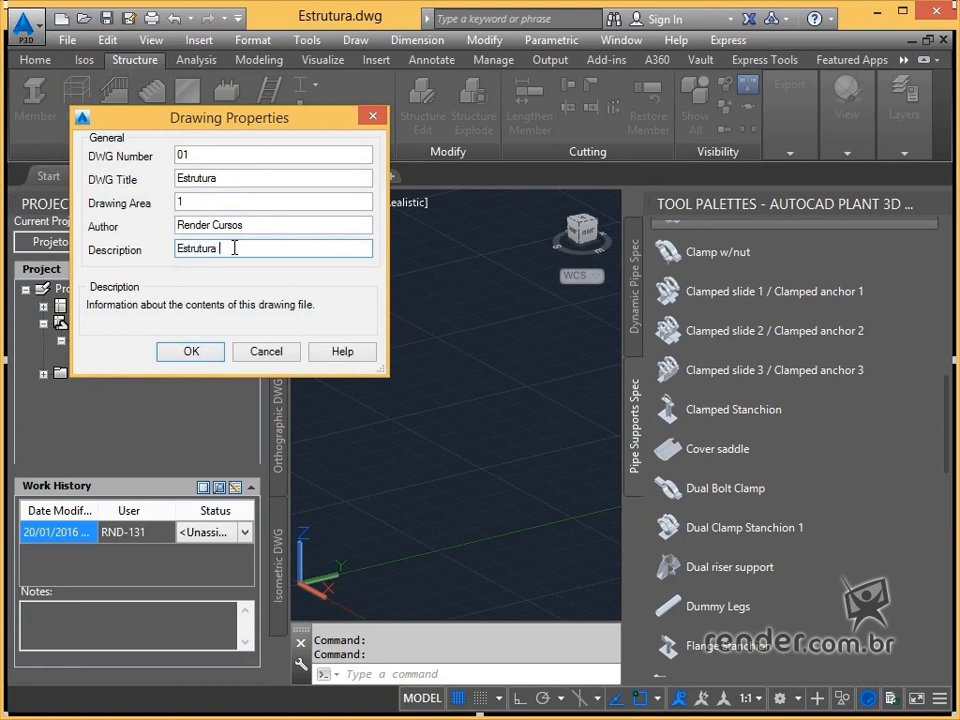
{"action": "left_click", "coordinate": [191, 352]}
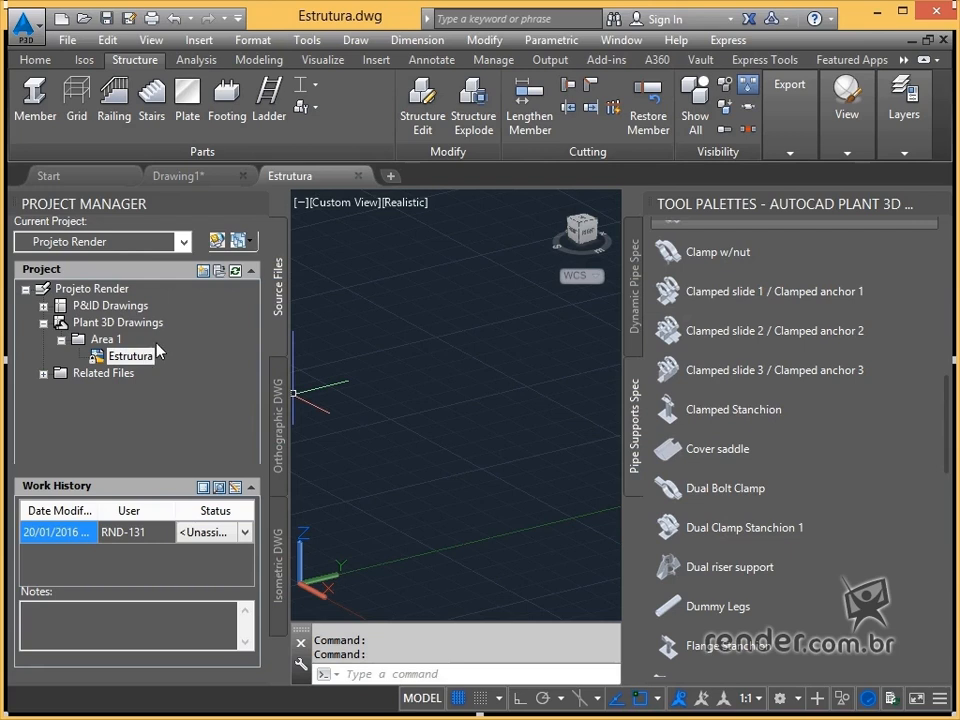
Turn off selection cycling and copy the drawing Desenho 1 from Project 1's Plant 3D Models folder into the Area 1 folder
{"action": "key", "text": "ctrl+w"}
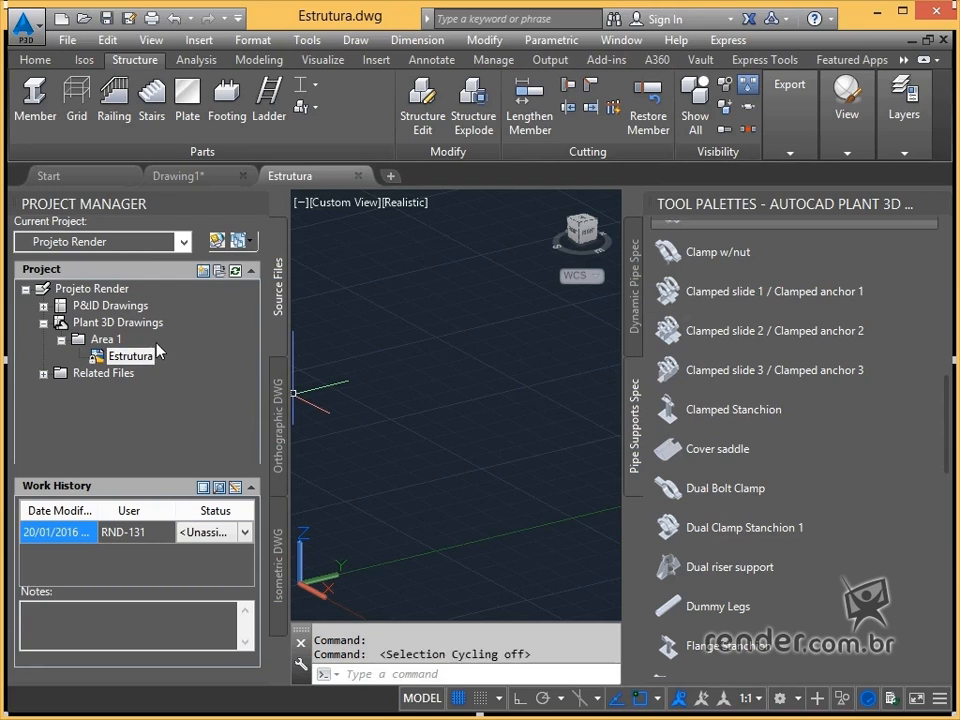
{"action": "right_click", "coordinate": [103, 342]}
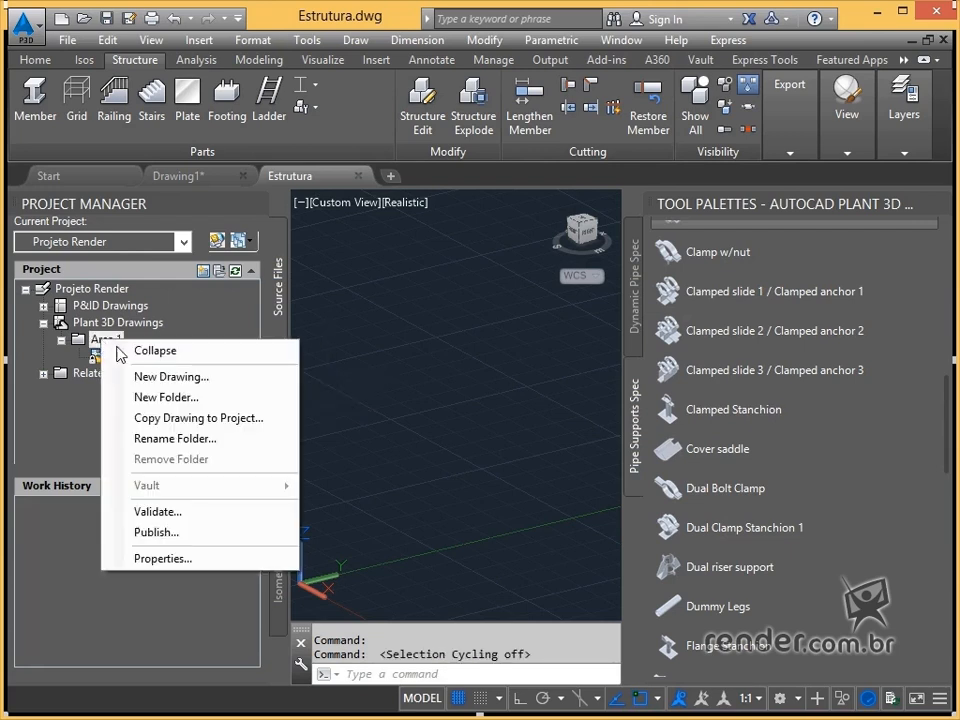
{"action": "left_click", "coordinate": [170, 424]}
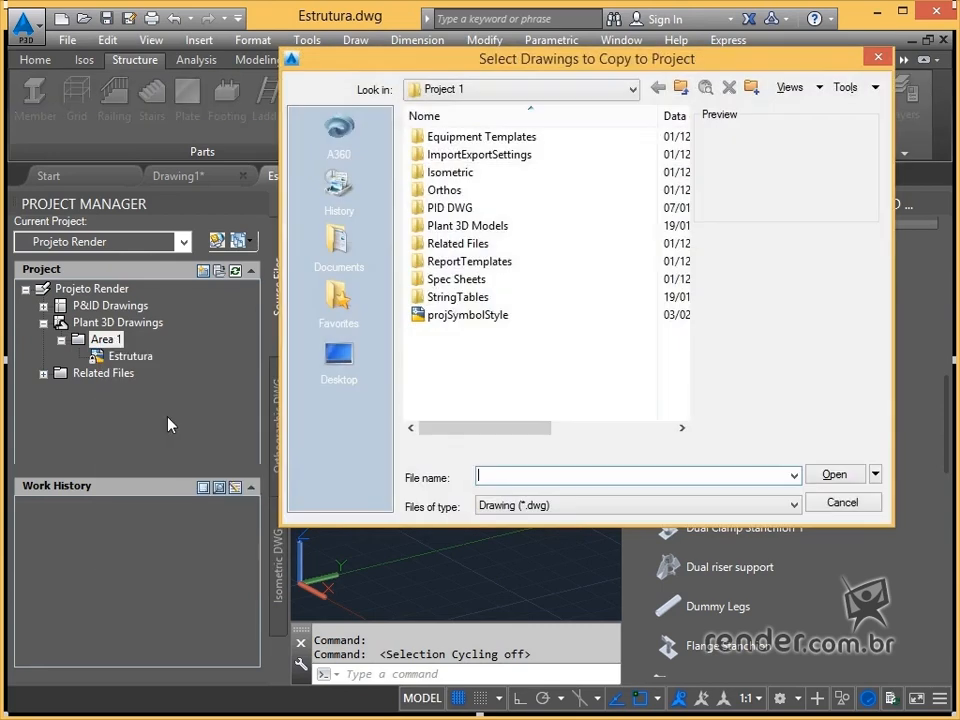
{"action": "double_click", "coordinate": [490, 228]}
{"action": "double_click", "coordinate": [425, 140]}
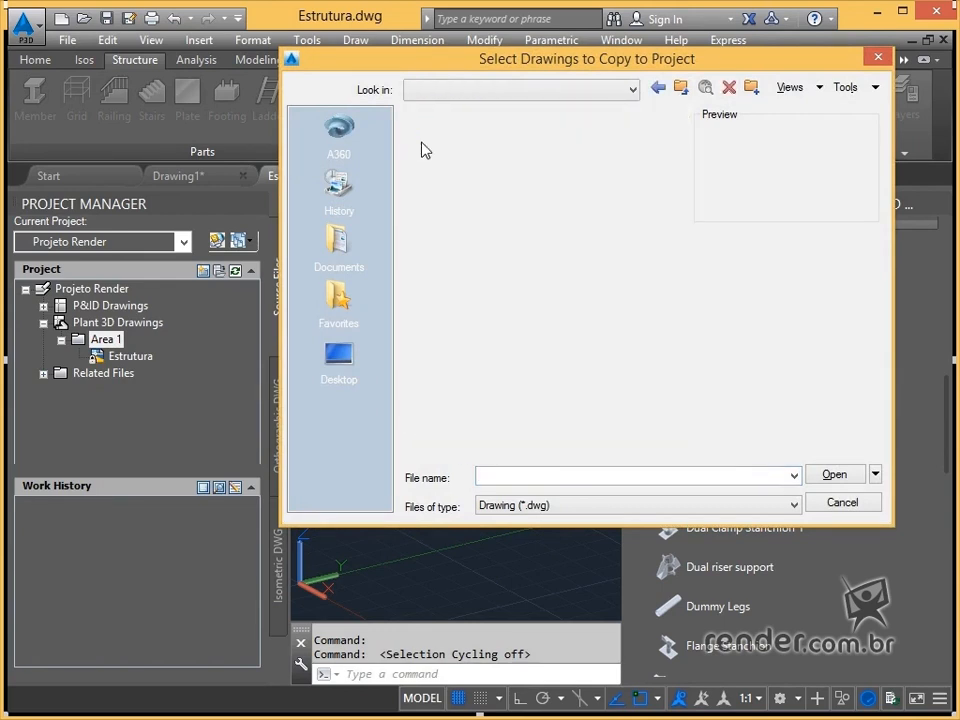
{"action": "left_click", "coordinate": [460, 143]}
{"action": "left_click", "coordinate": [840, 480]}
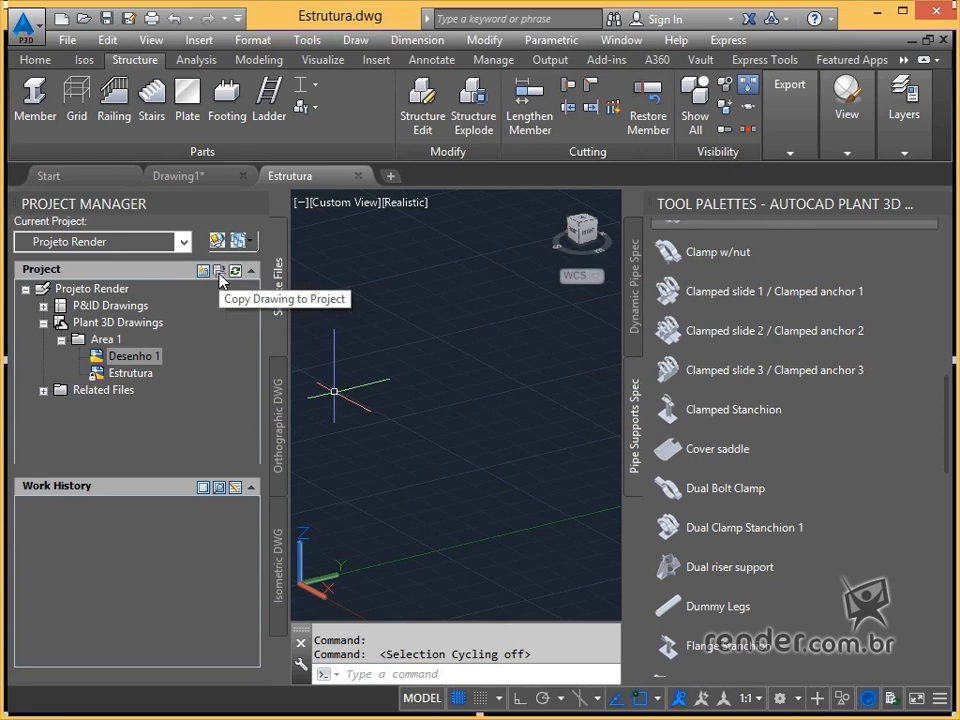
{"action": "left_click", "coordinate": [104, 340]}
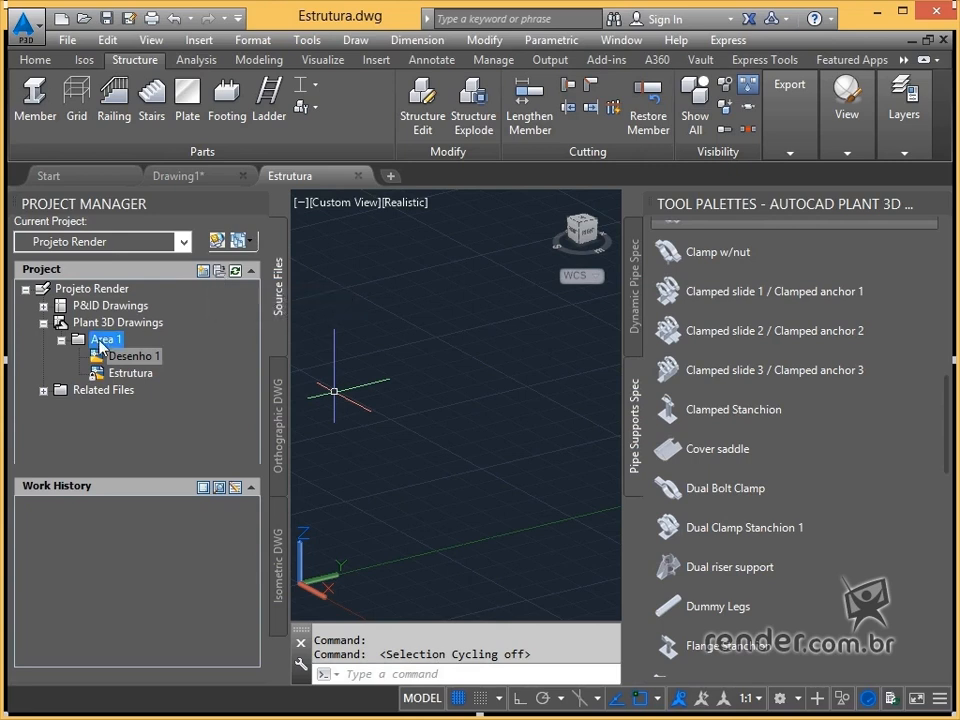
{"action": "left_click", "coordinate": [203, 271]}
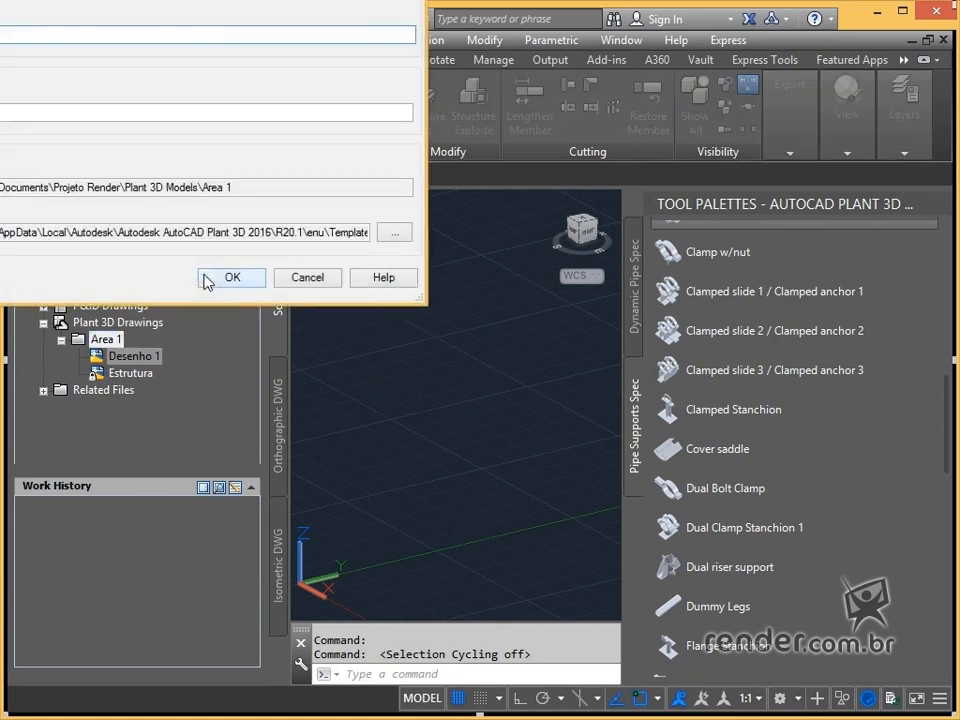
{"action": "left_click_drag", "start_coordinate": [235, 0], "coordinate": [378, 117]}
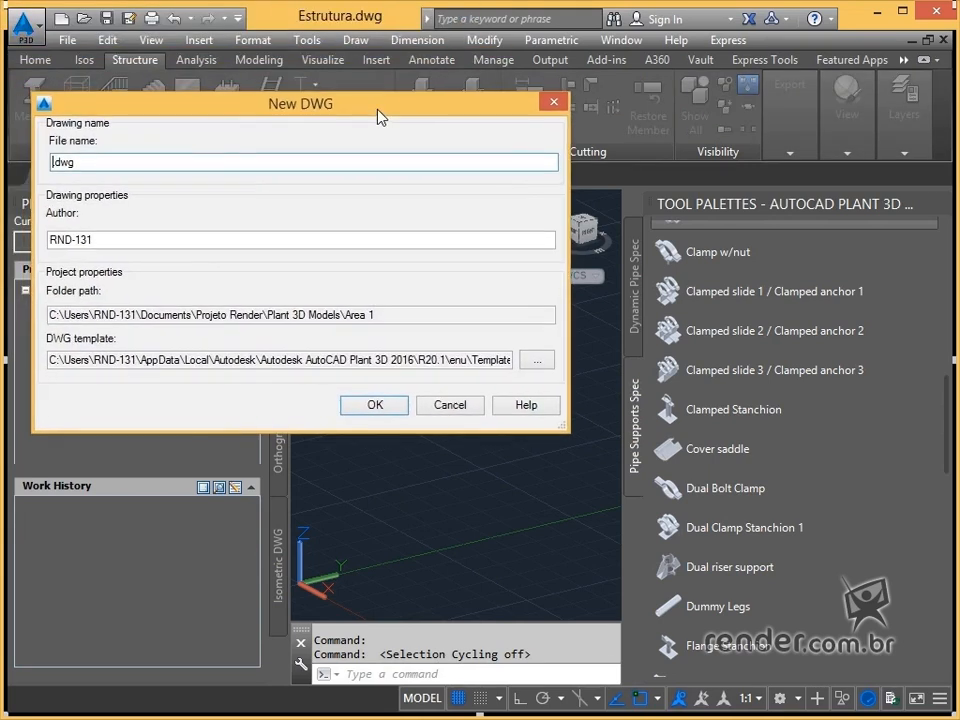
{"action": "left_click", "coordinate": [450, 408]}
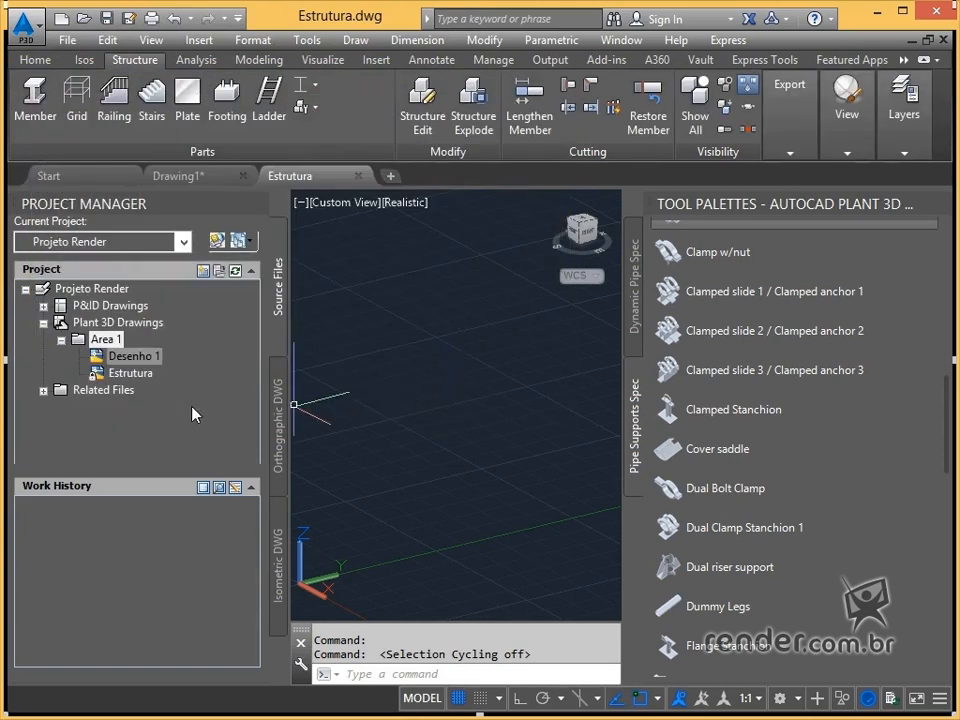
Close the tool palettes and the Project Manager to free the modelling area of the Estrutura drawing
{"action": "left_click", "coordinate": [131, 373]}
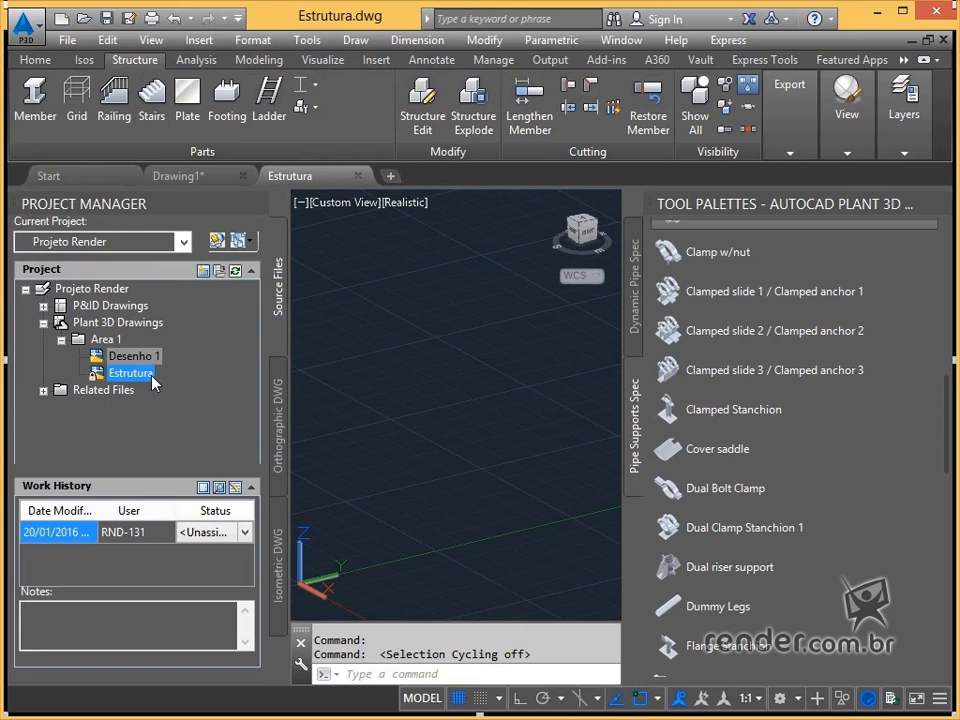
{"action": "left_click", "coordinate": [940, 205]}
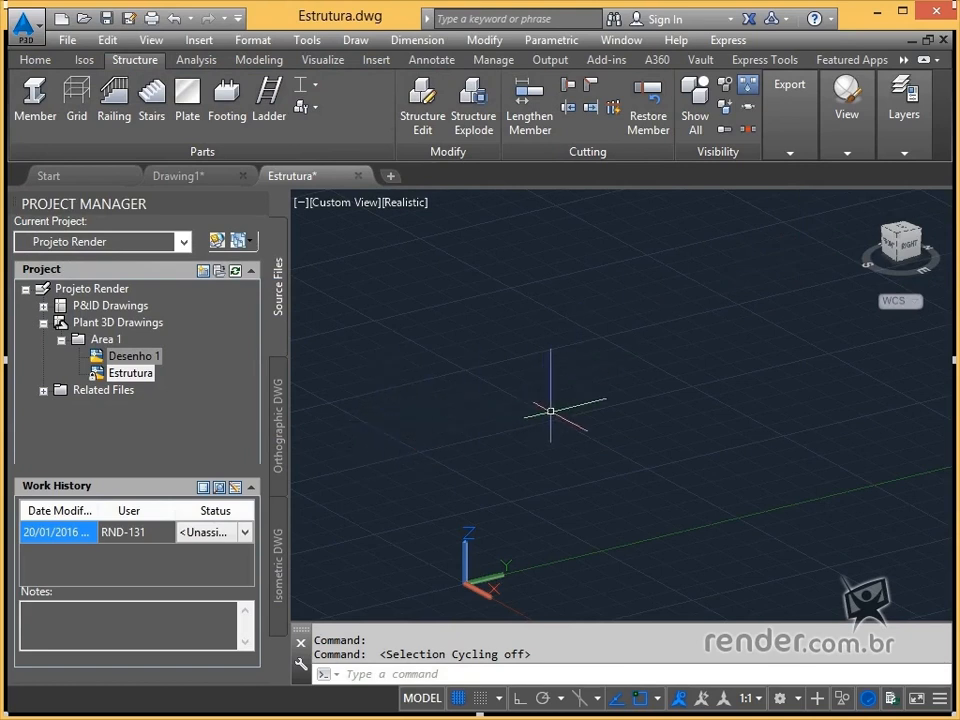
{"action": "scroll", "coordinate": [551, 414], "scroll_direction": "down", "scroll_amount": 6}
{"action": "middle_click_drag", "start_coordinate": [585, 389], "coordinate": [435, 371]}
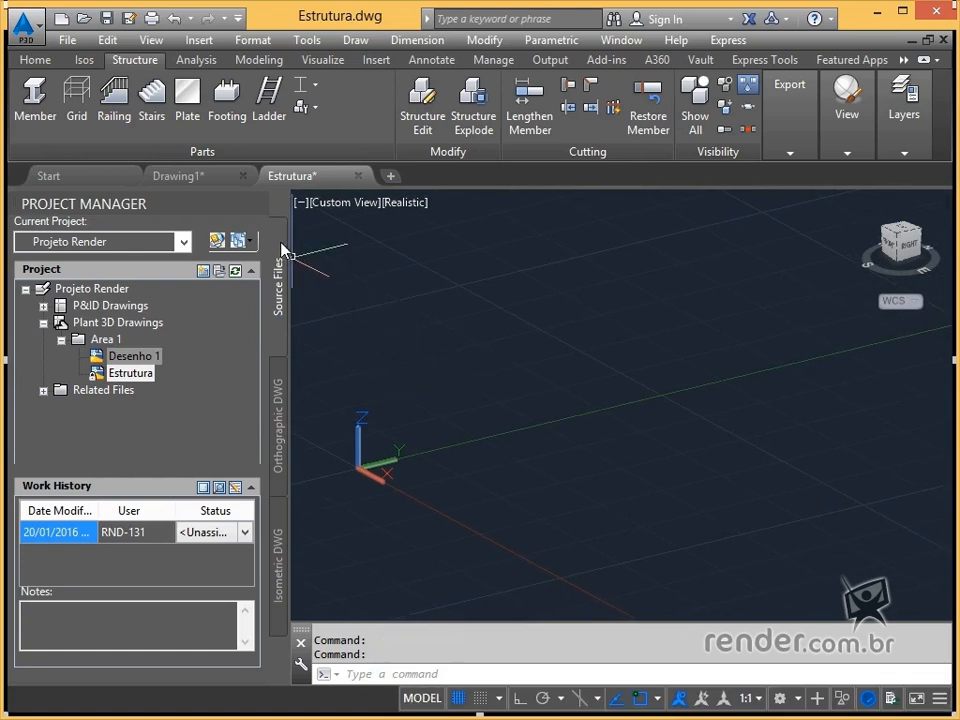
{"action": "left_click", "coordinate": [262, 199]}
{"action": "scroll", "coordinate": [414, 350], "scroll_direction": "down", "scroll_amount": 6}
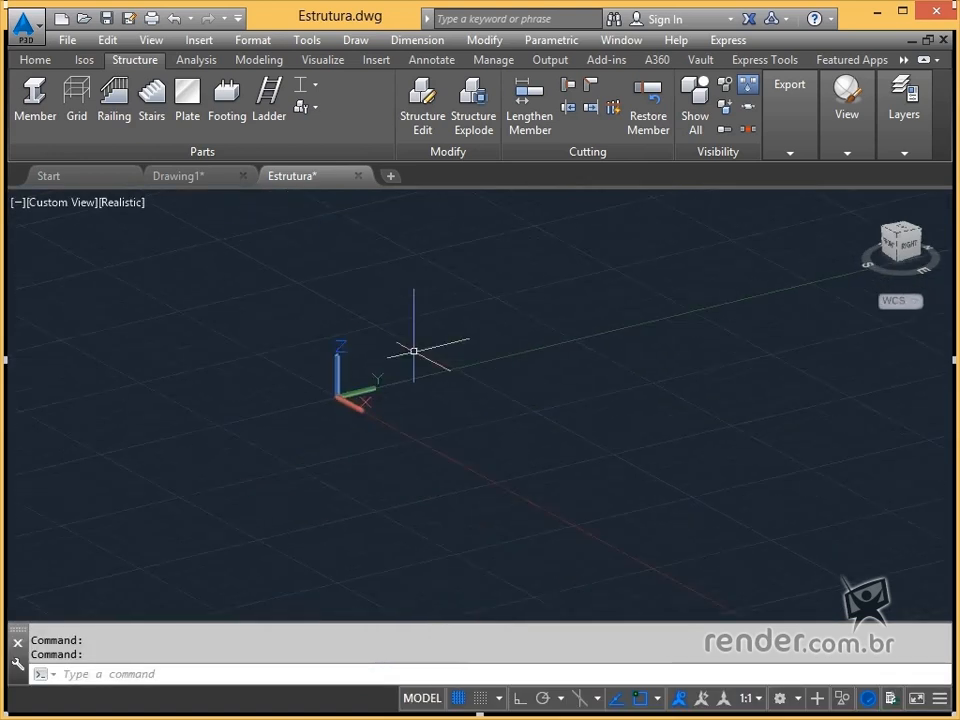
{"action": "middle_click_drag", "start_coordinate": [415, 361], "coordinate": [390, 454]}
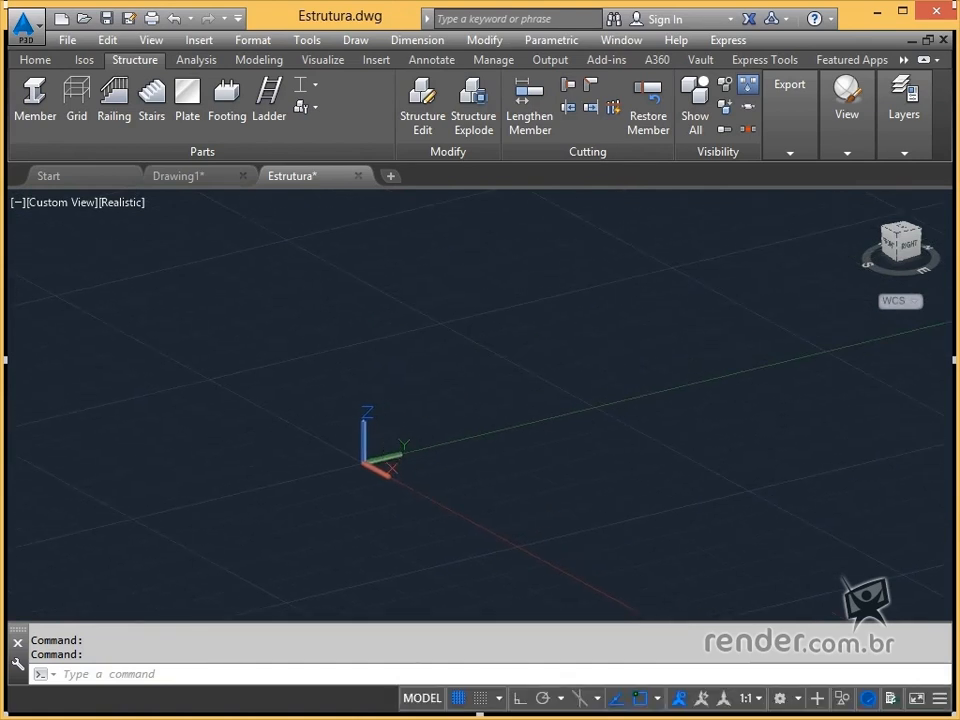